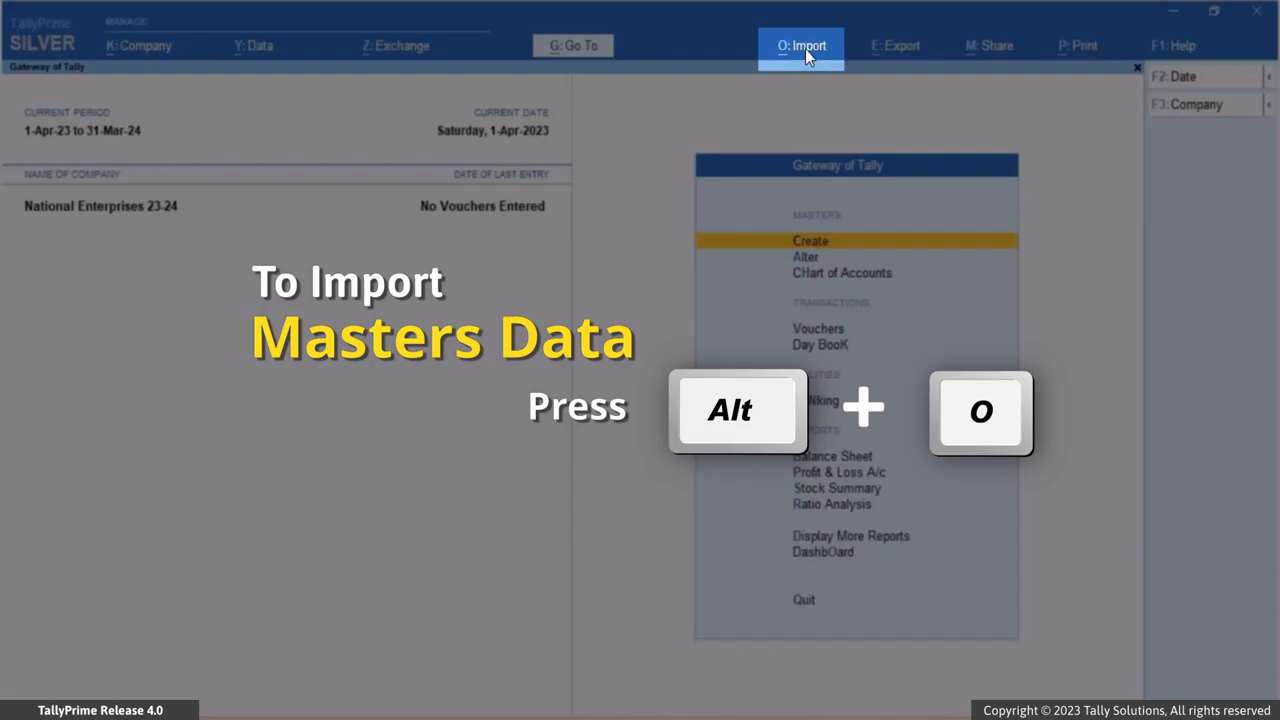
Open the export of a sample Excel file for masters.
{"action": "left_click", "coordinate": [805, 49]}
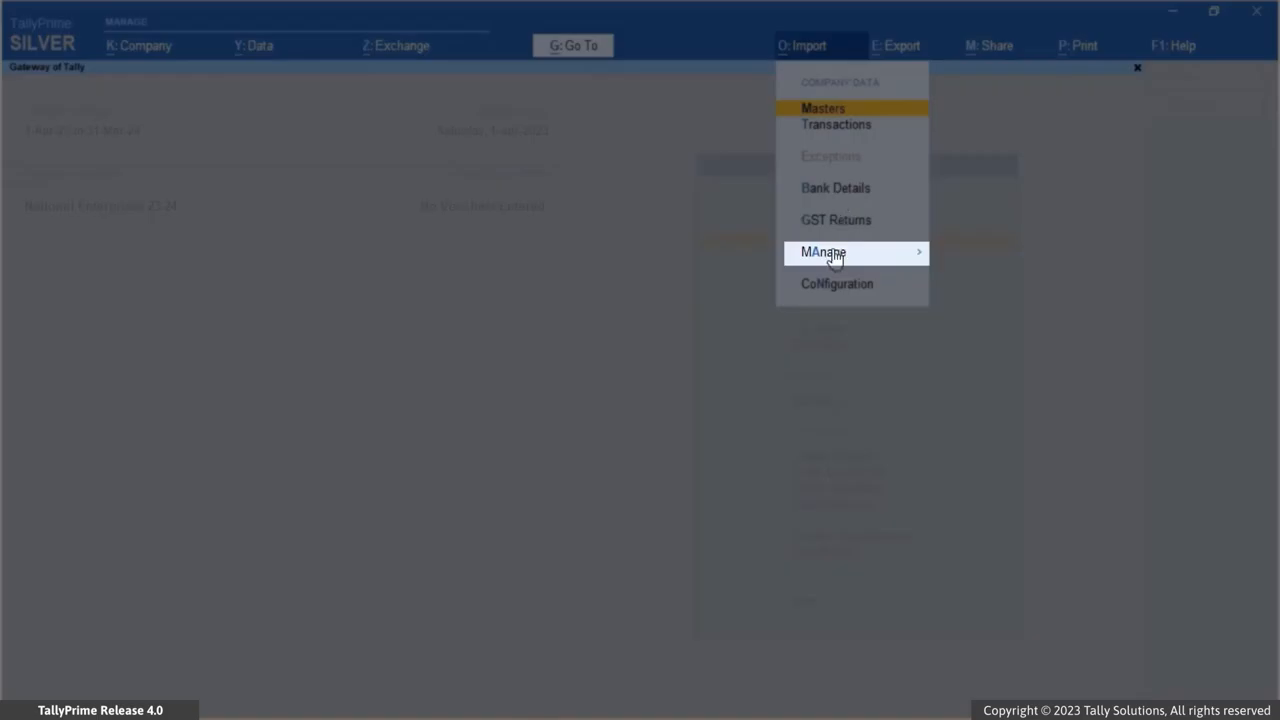
{"action": "left_click", "coordinate": [836, 255]}
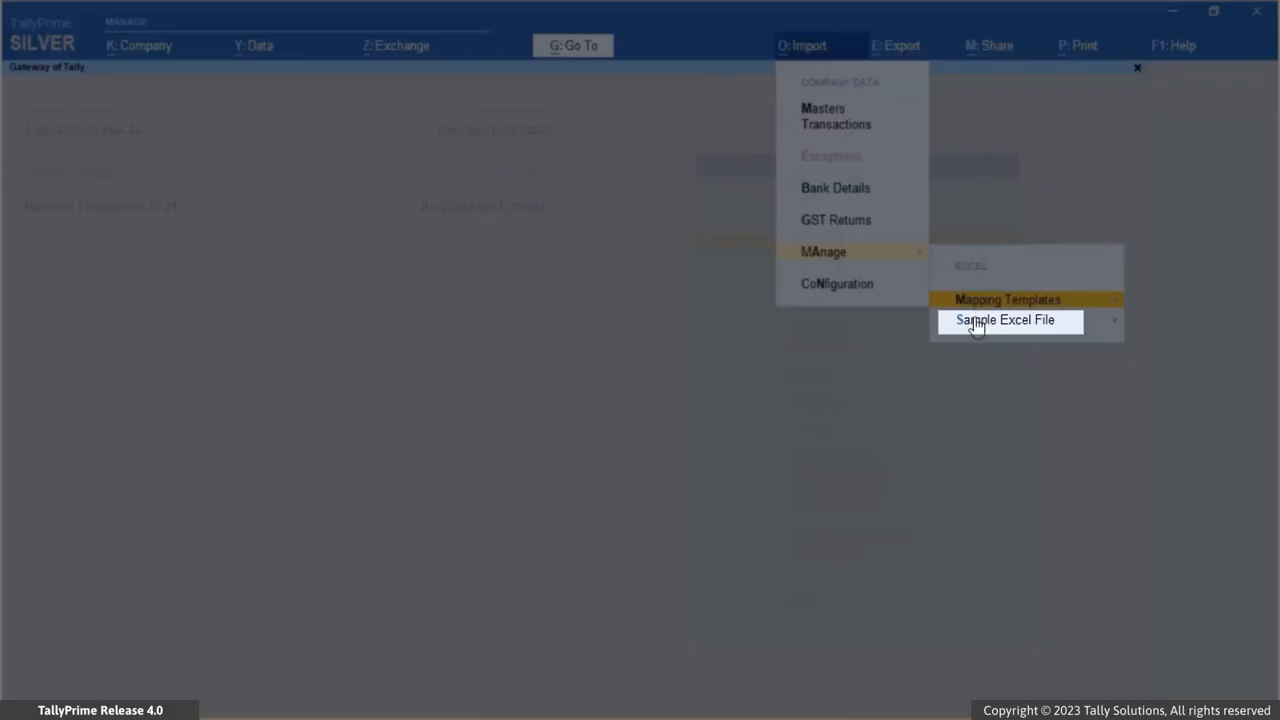
{"action": "left_click", "coordinate": [977, 319]}
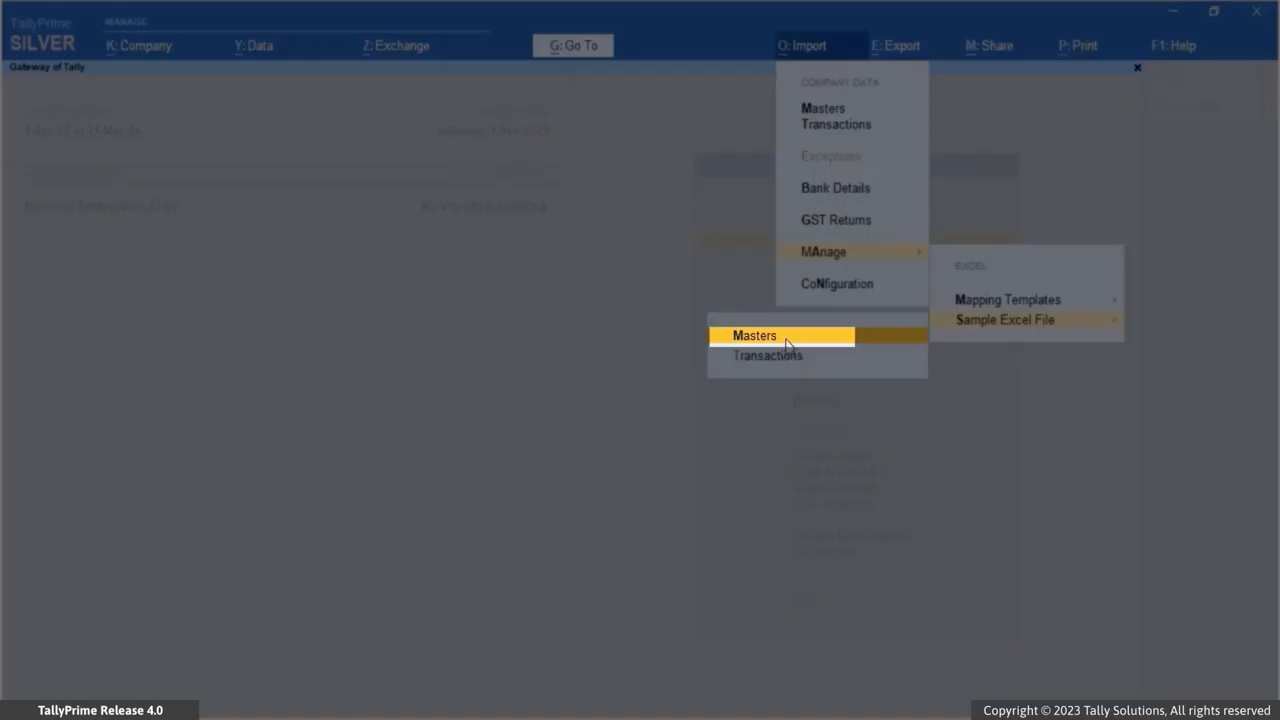
{"action": "left_click", "coordinate": [787, 343]}
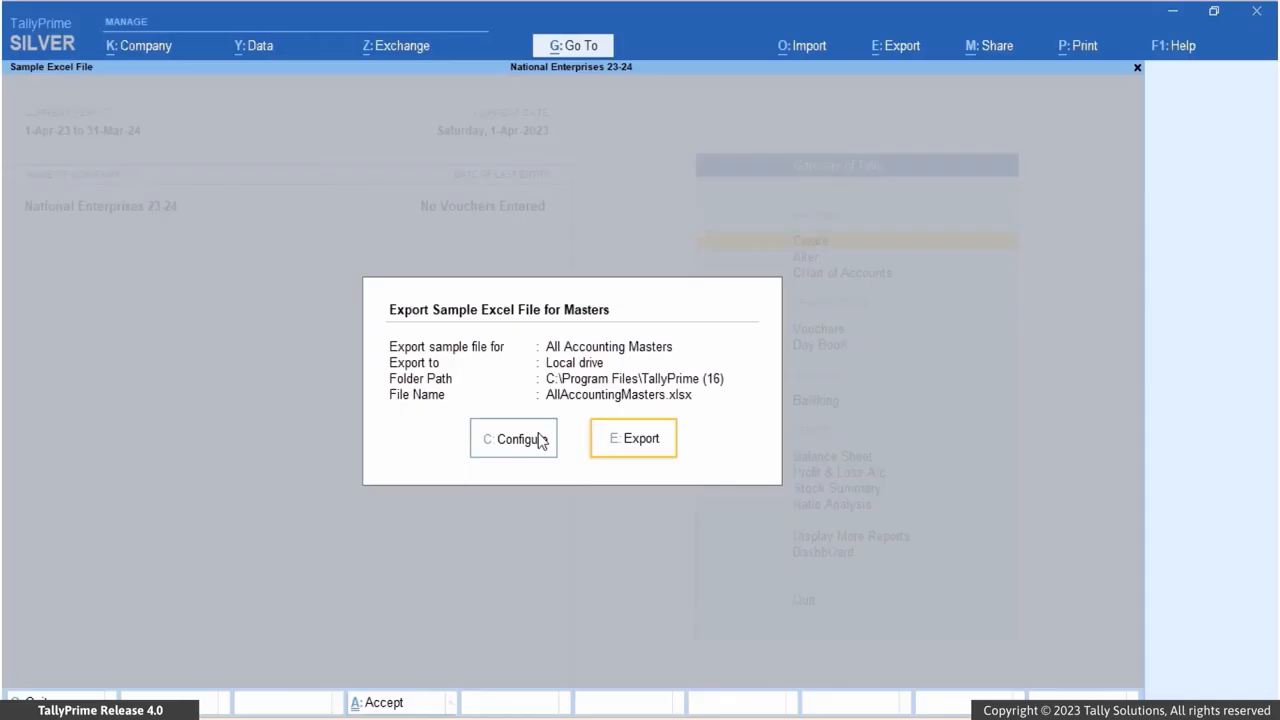
Configure the sample file for Ledger and export it as Ledger.xlsx.
{"action": "left_click", "coordinate": [540, 441]}
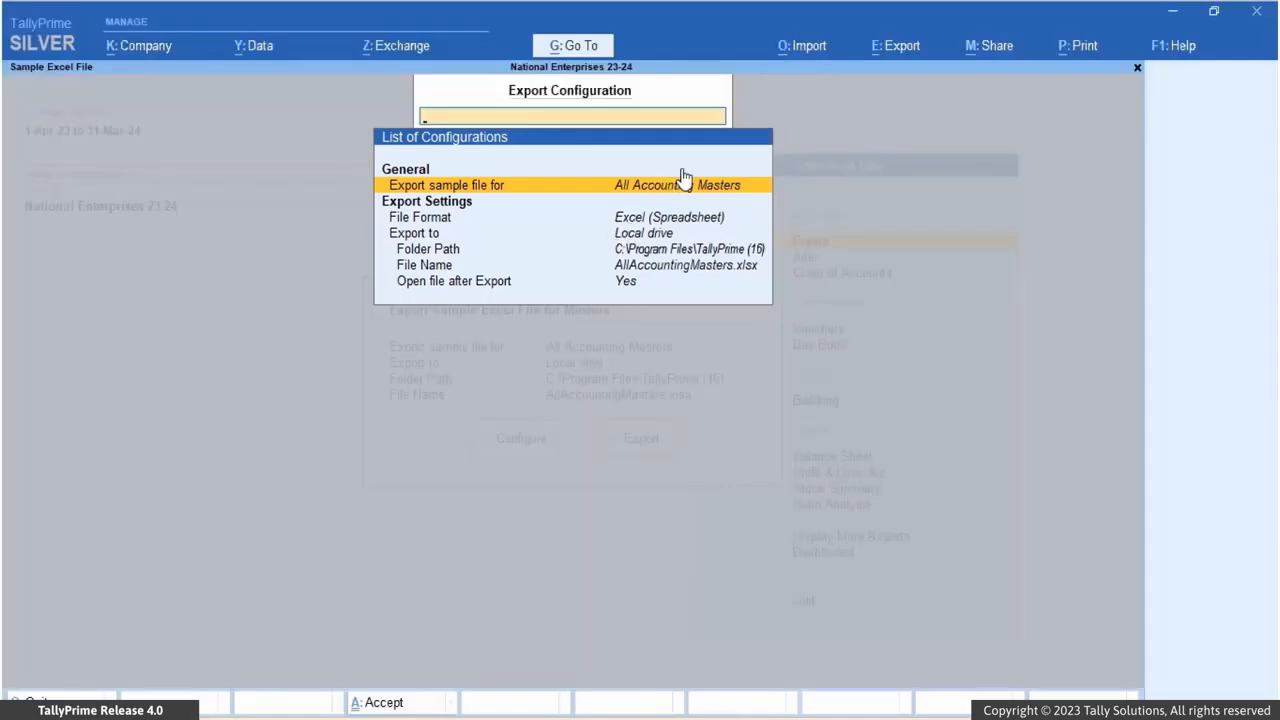
{"action": "left_click", "coordinate": [670, 188]}
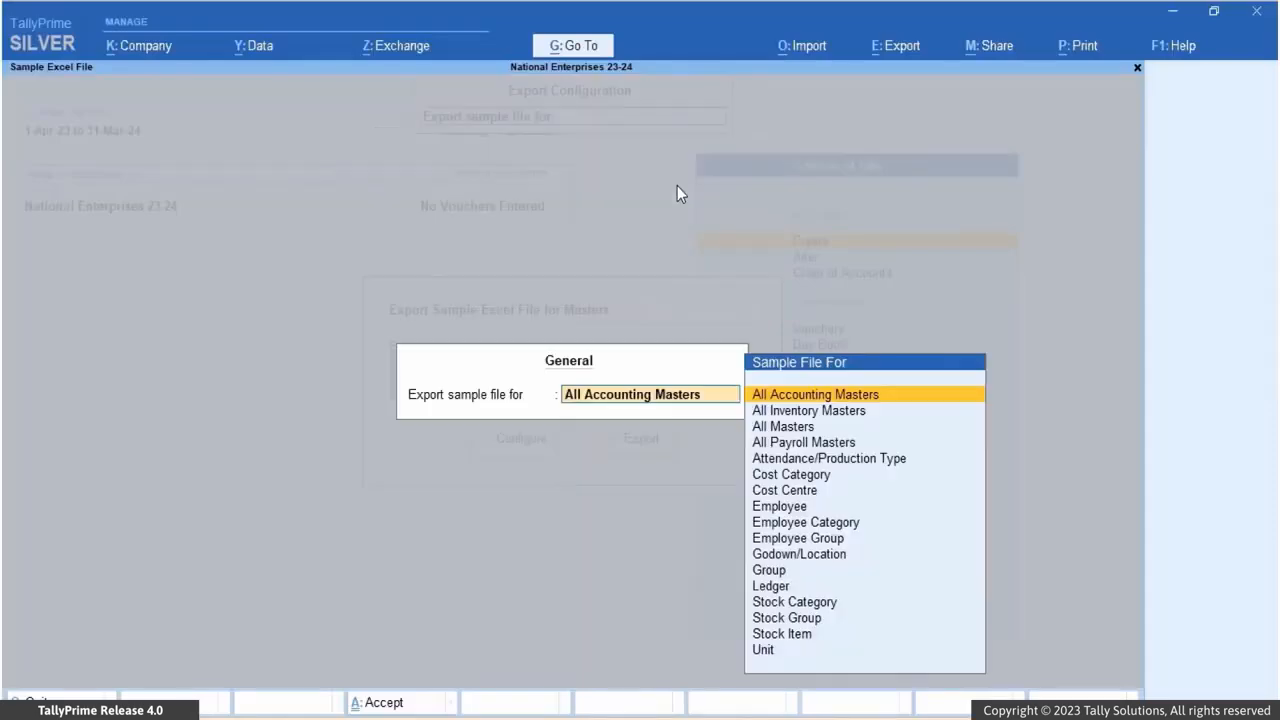
{"action": "type", "text": "Ledg"}
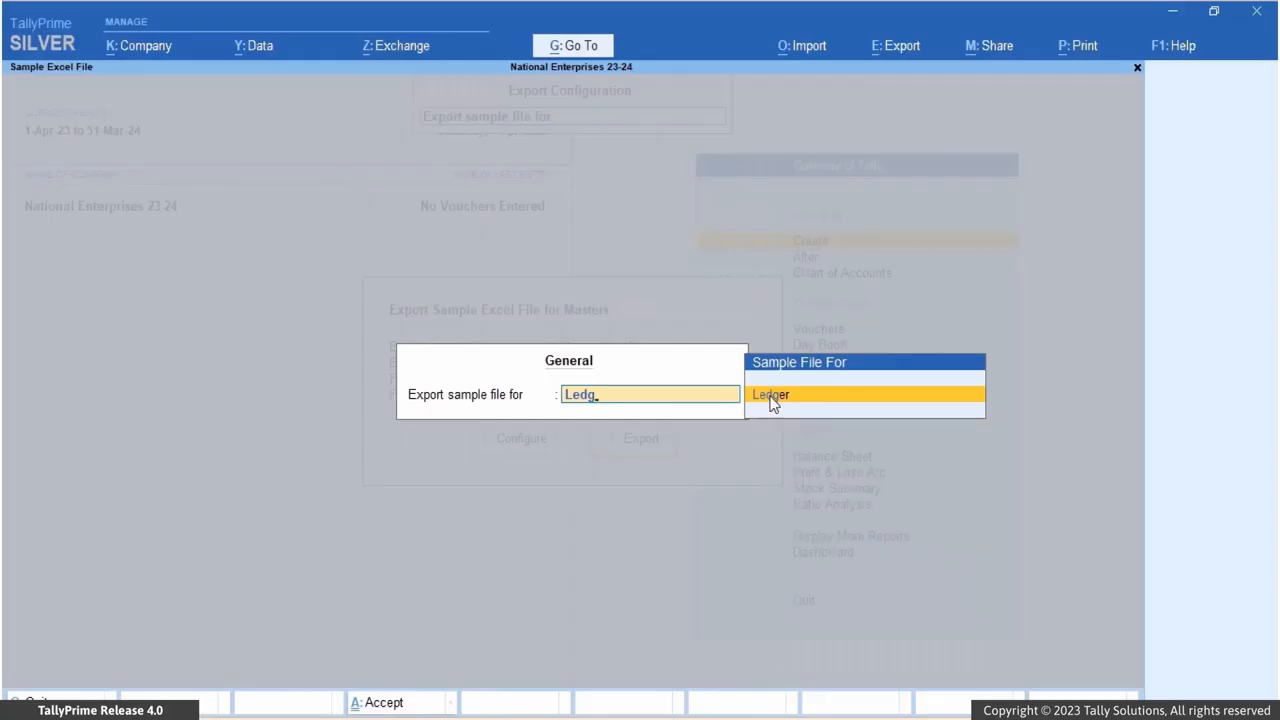
{"action": "left_click", "coordinate": [771, 401]}
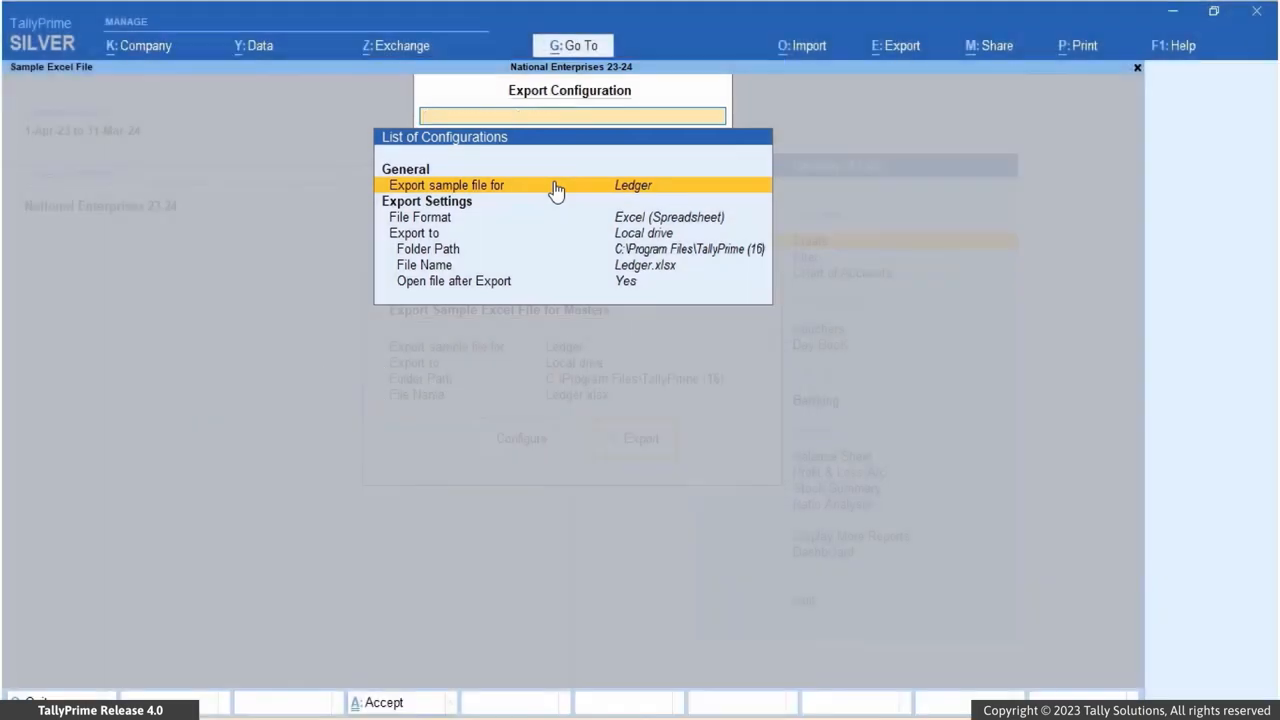
{"action": "key", "text": "Escape"}
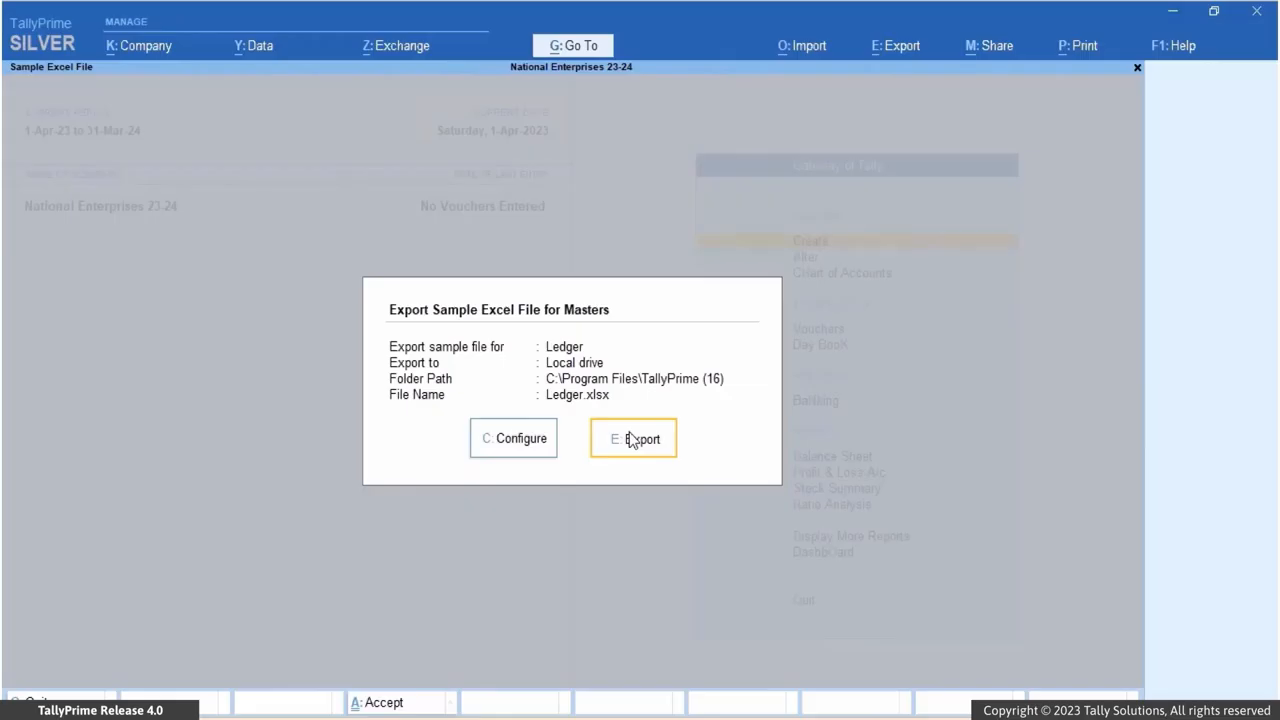
{"action": "key", "text": "e"}
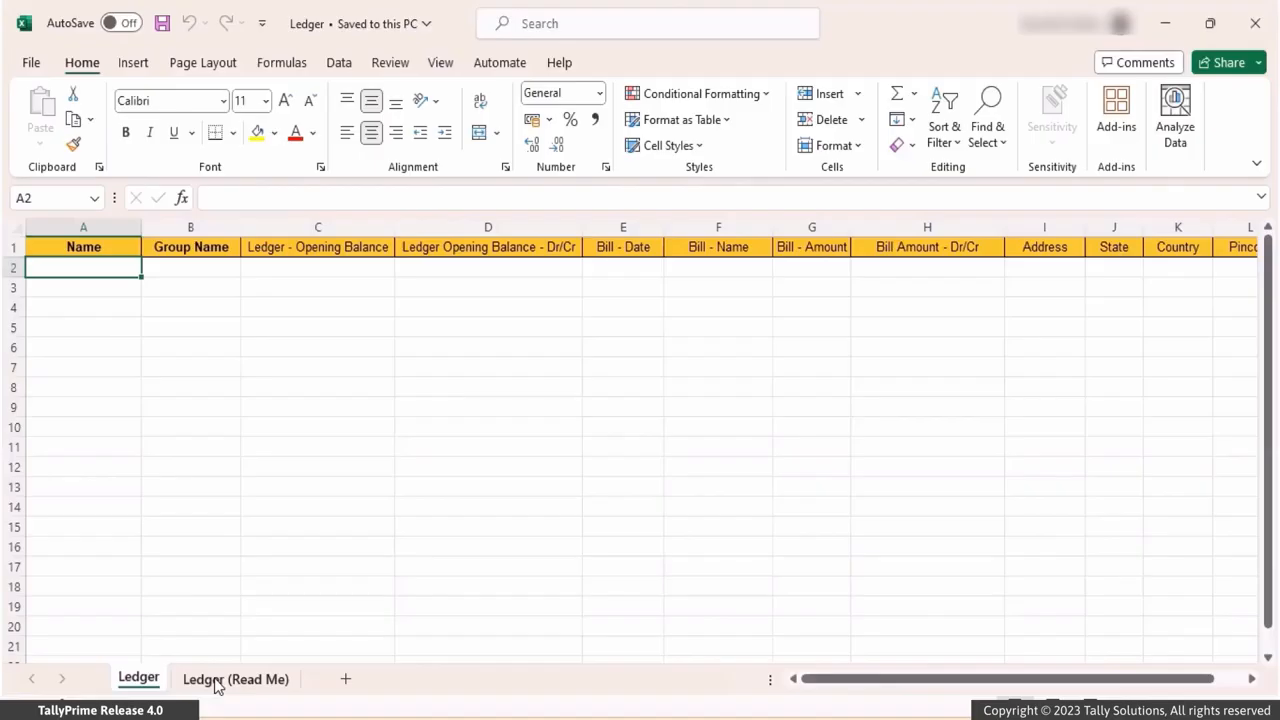
Review the Ledger (Read Me) and Ledger worksheets, and open the LedgerQ1 workbook from the Export&ImportFiles folder in File Explorer.
{"action": "left_click", "coordinate": [214, 682]}
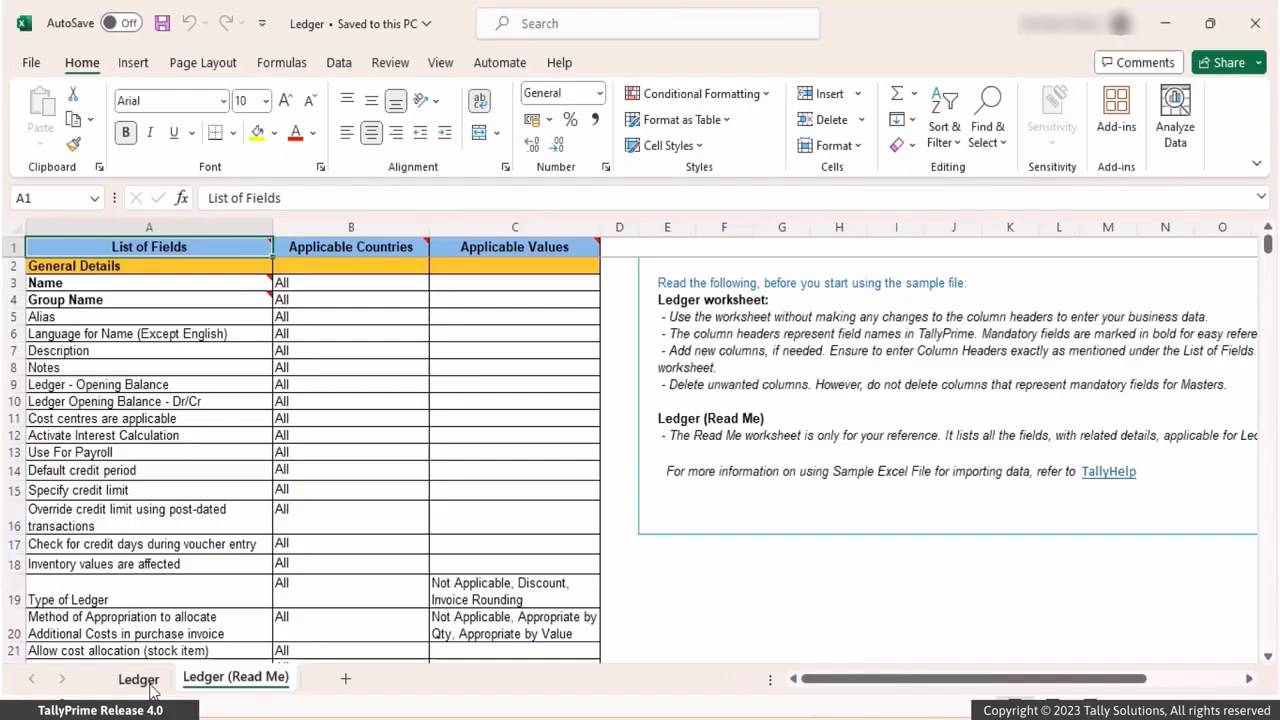
{"action": "left_click", "coordinate": [148, 682]}
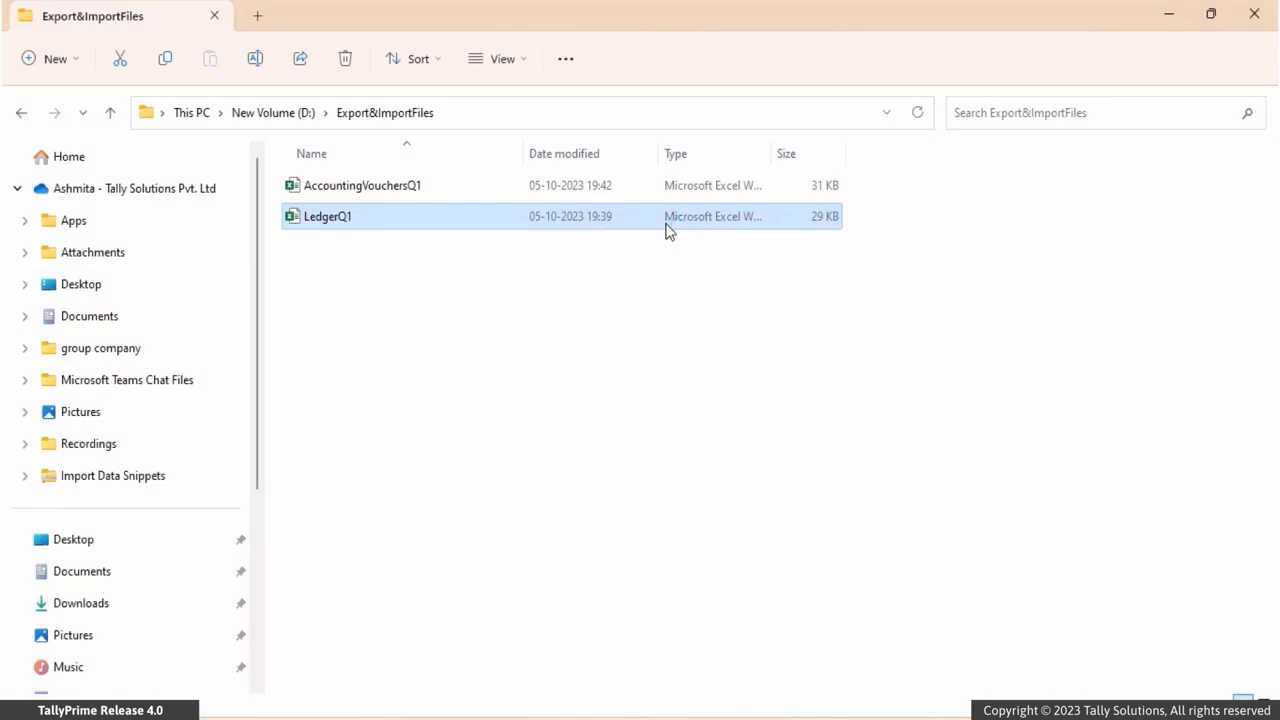
{"action": "double_click", "coordinate": [668, 230]}
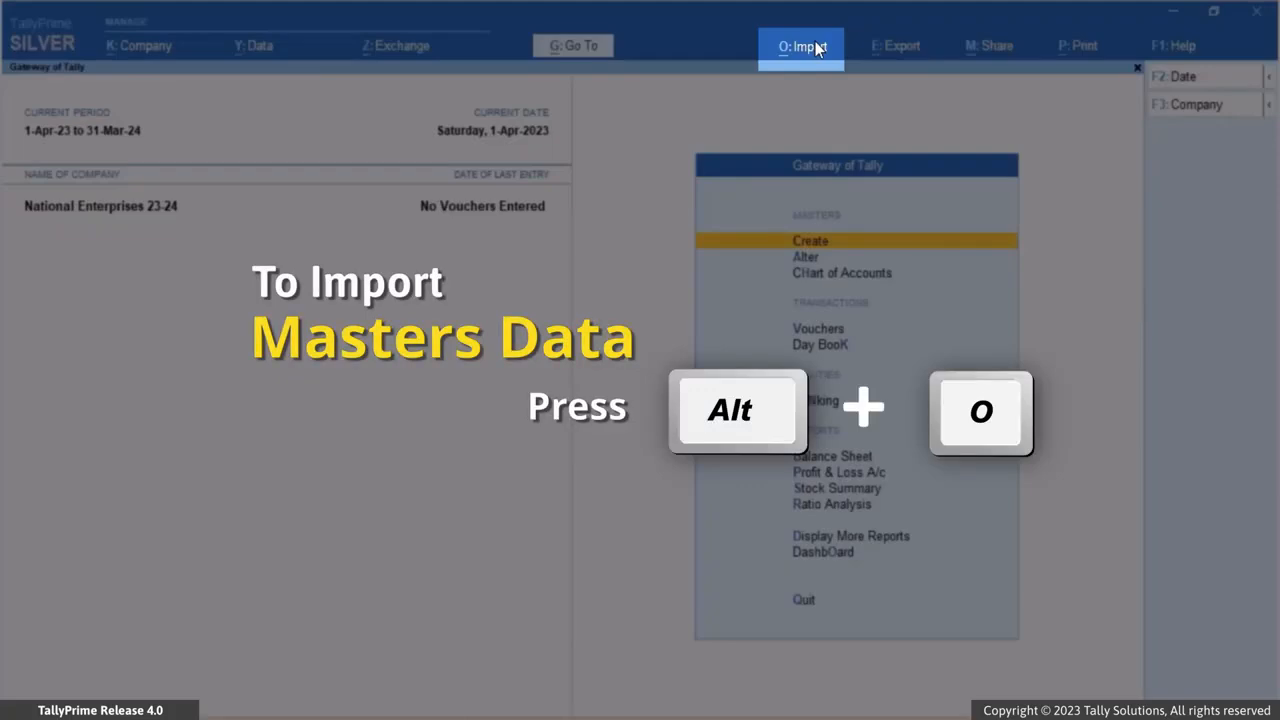
Switch to TallyPrime and start a masters import in Excel (Spreadsheet) format with LedgerQ1.xlsx as the file to import.
{"action": "key", "text": "alt+o"}
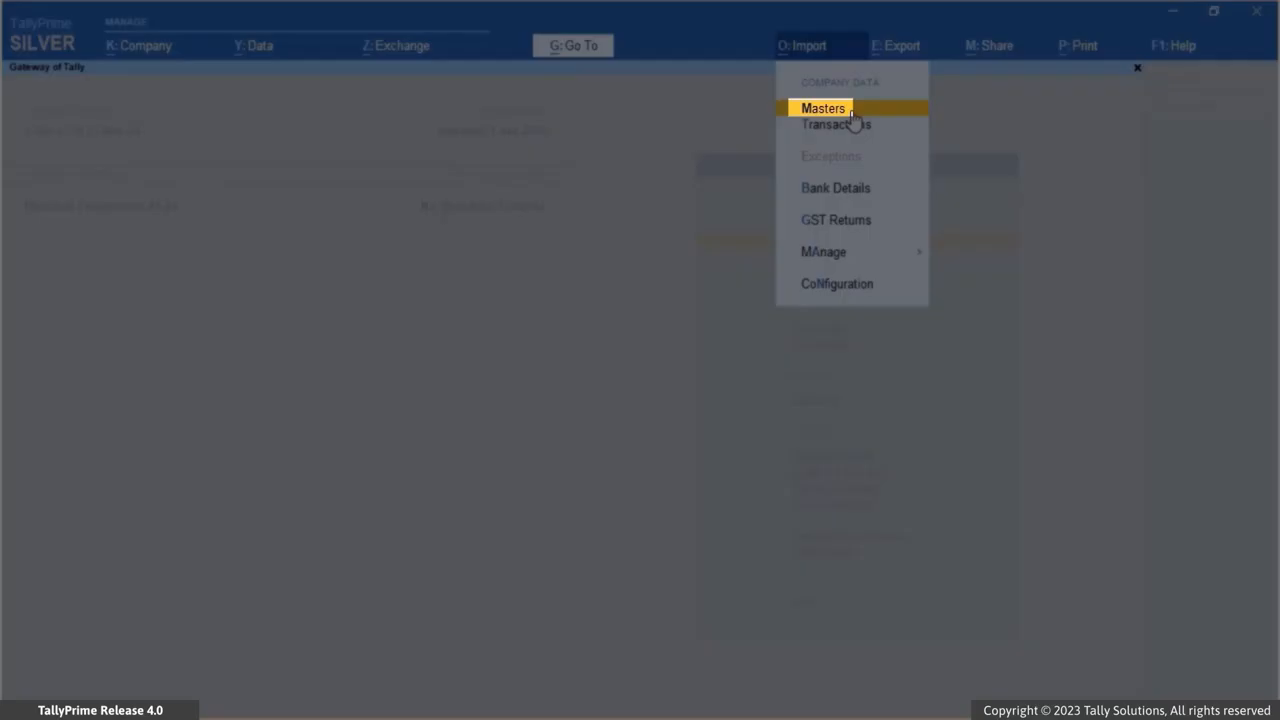
{"action": "left_click", "coordinate": [851, 110]}
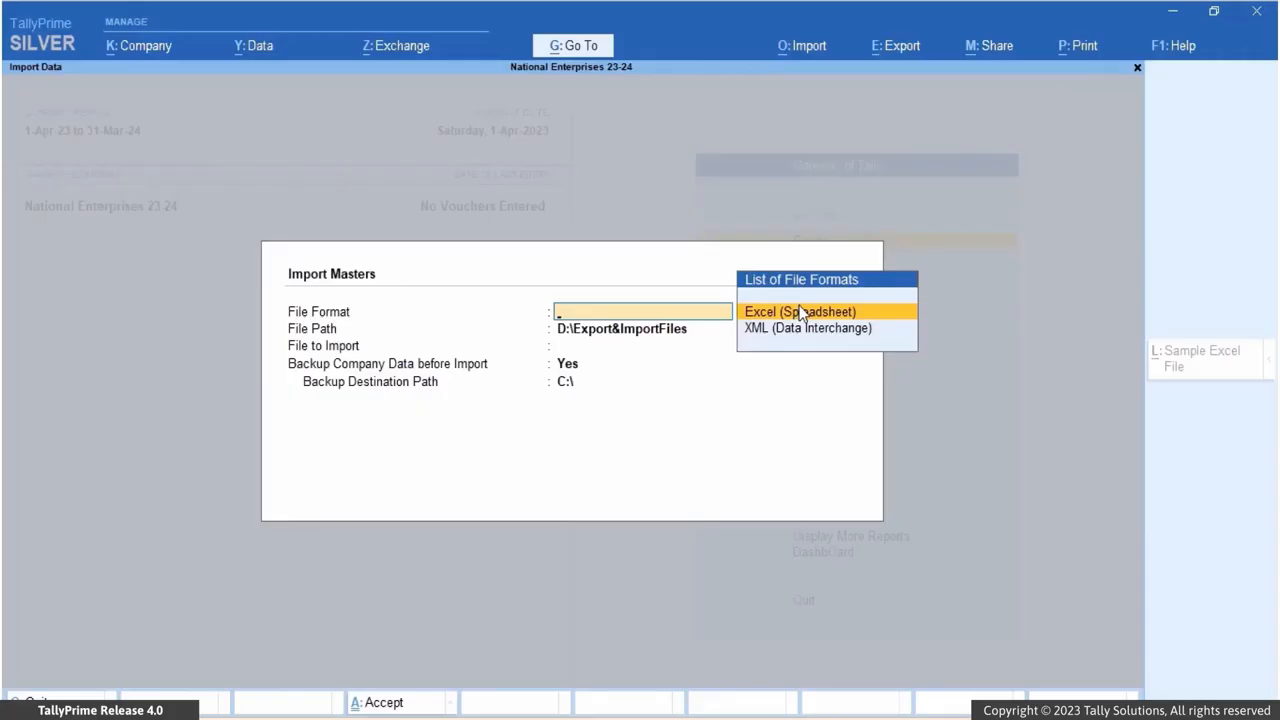
{"action": "left_click", "coordinate": [800, 312]}
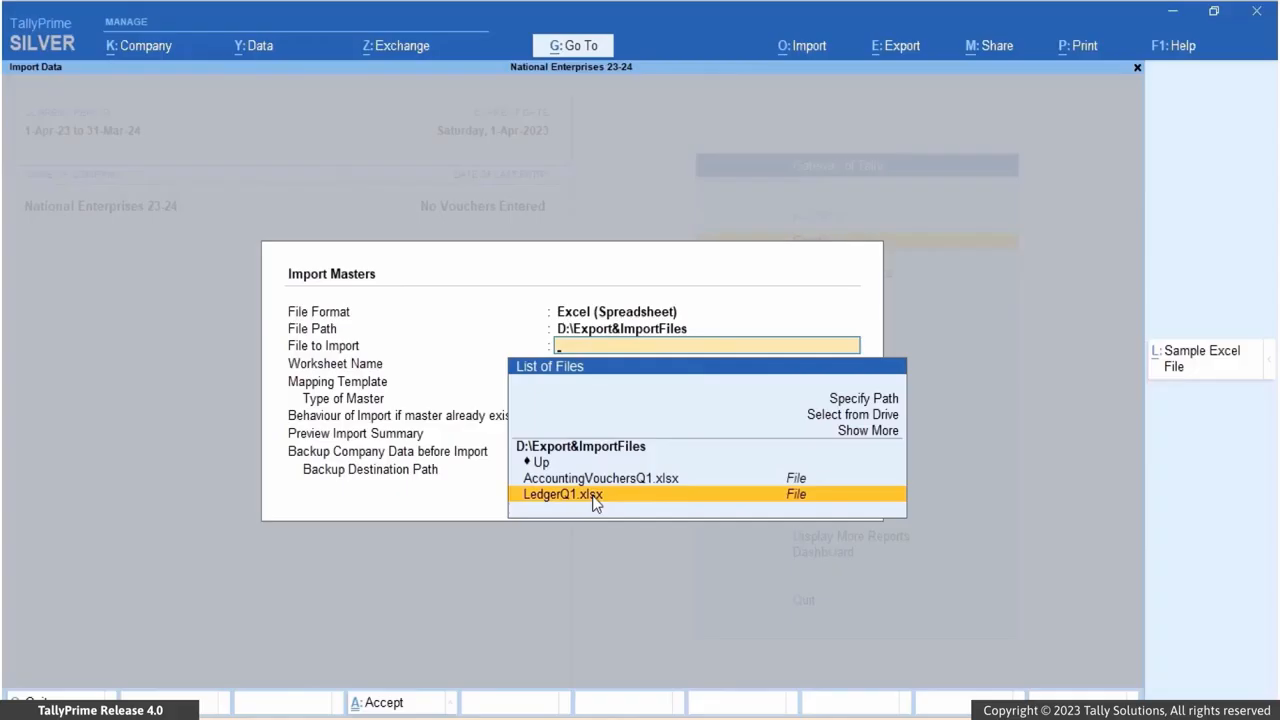
{"action": "left_click", "coordinate": [593, 496]}
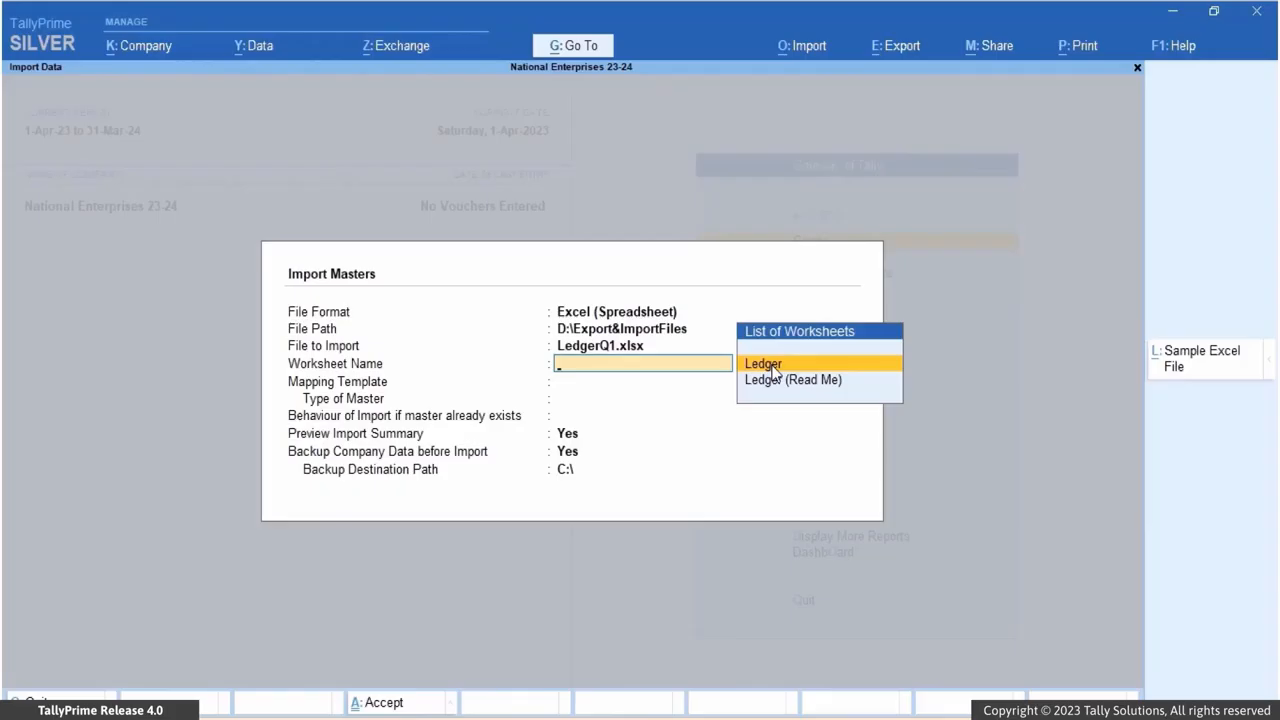
Set the import's worksheet to Ledger, the mapping template to Default Template and the type of master to Ledger.
{"action": "left_click", "coordinate": [772, 366]}
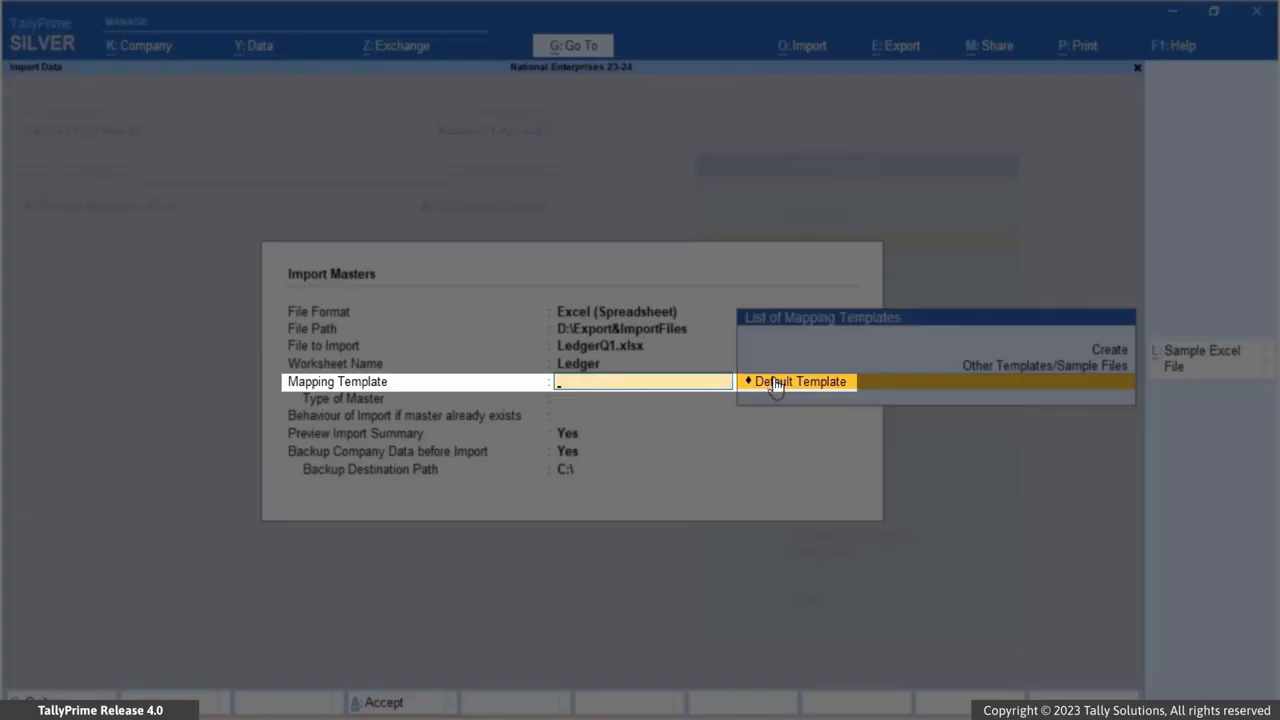
{"action": "left_click", "coordinate": [776, 383]}
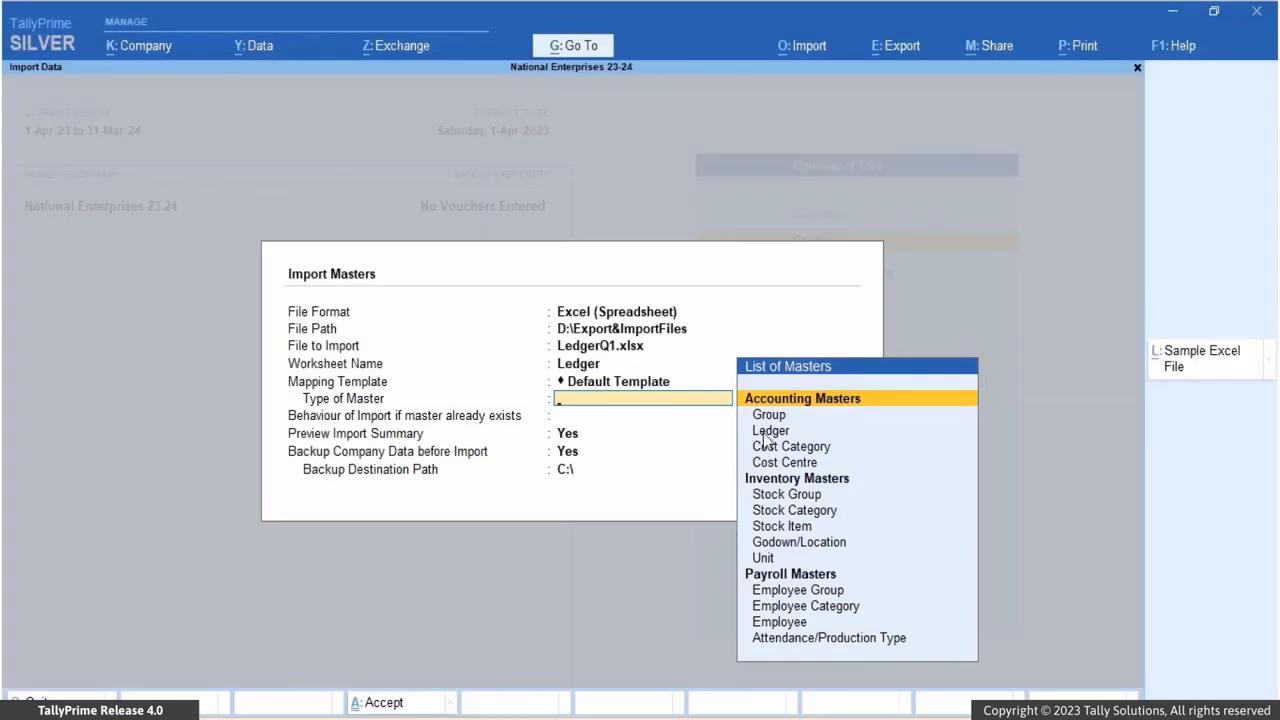
{"action": "left_click", "coordinate": [764, 434]}
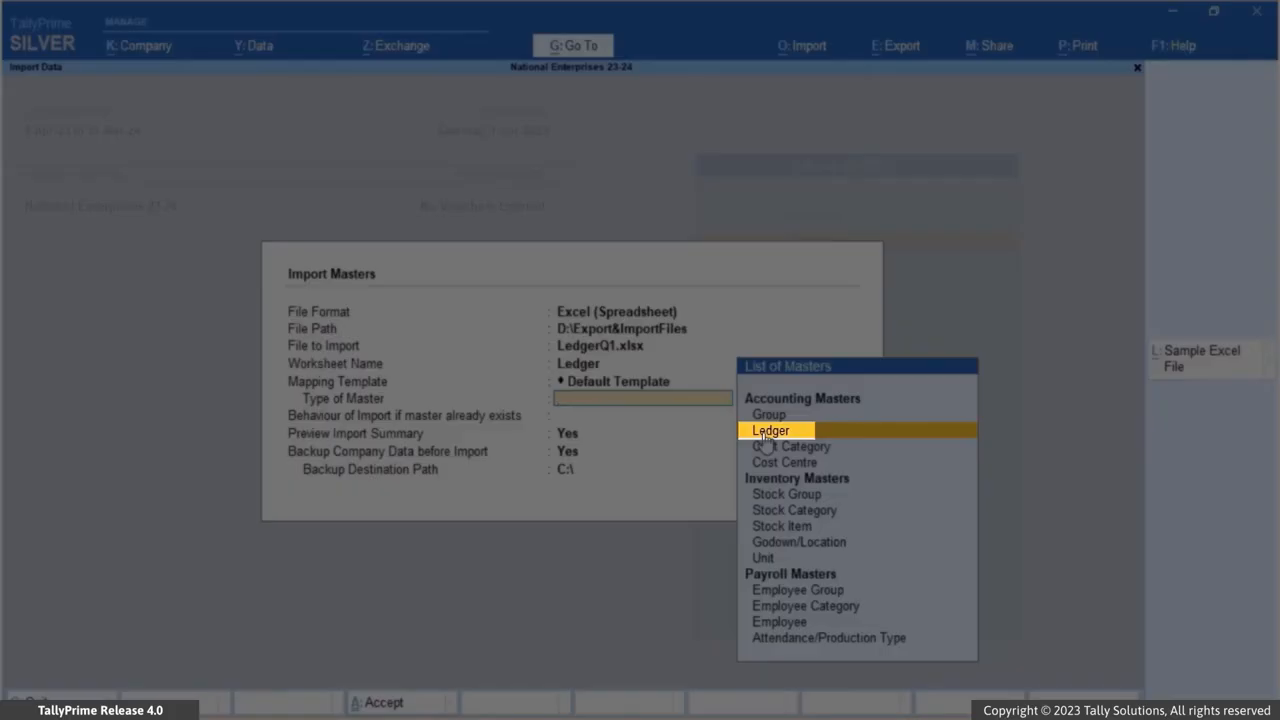
{"action": "left_click", "coordinate": [764, 442]}
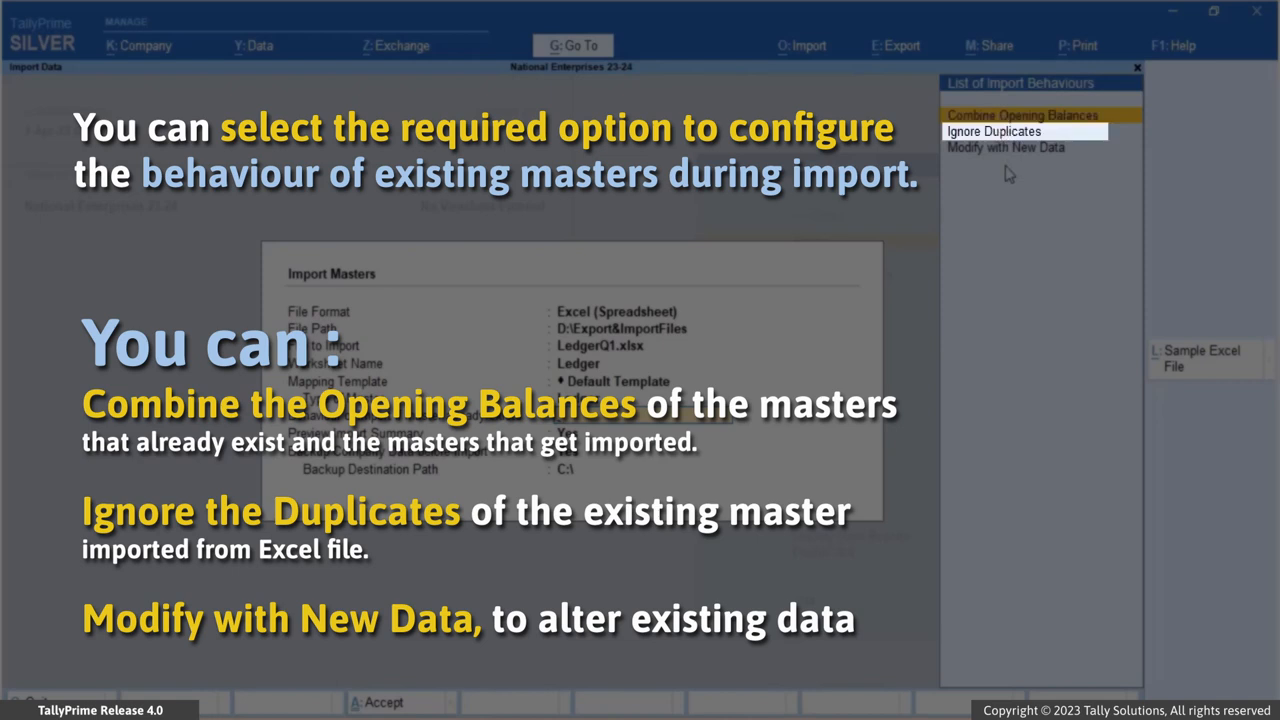
Set the import behaviour for existing masters to Ignore Duplicates and keep Preview Import Summary at Yes.
{"action": "key", "text": "Down"}
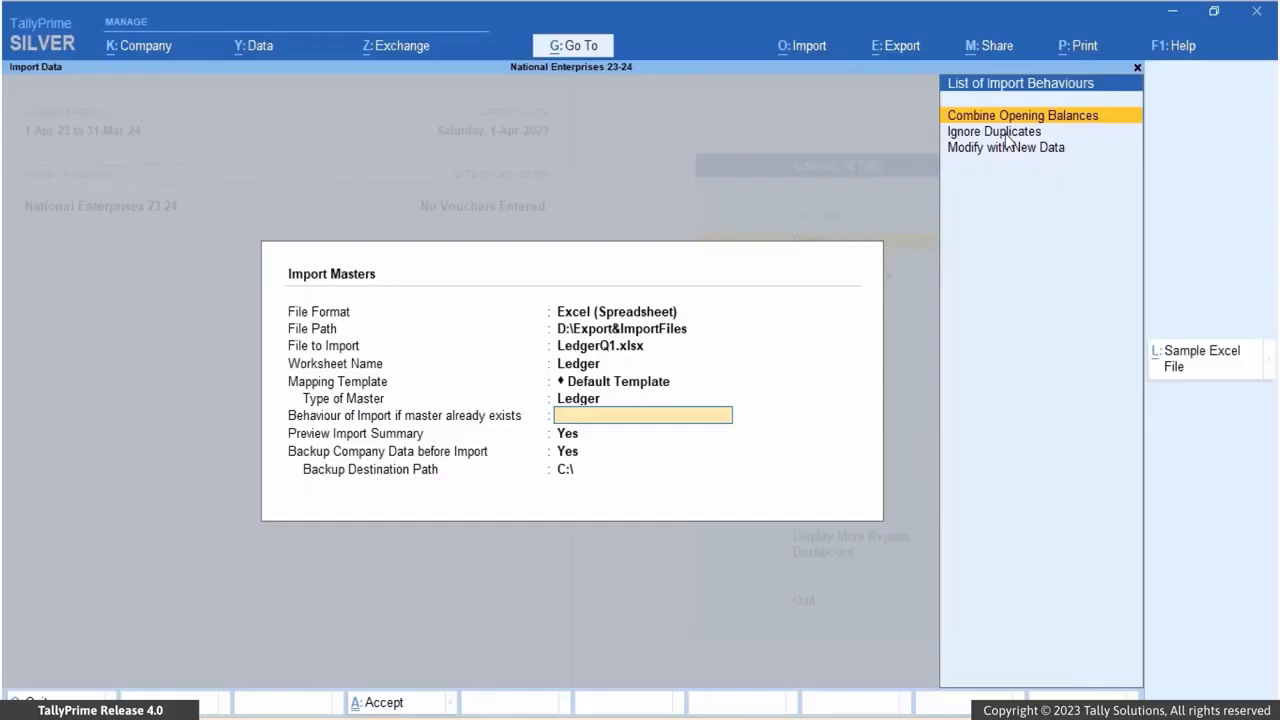
{"action": "key", "text": "Down"}
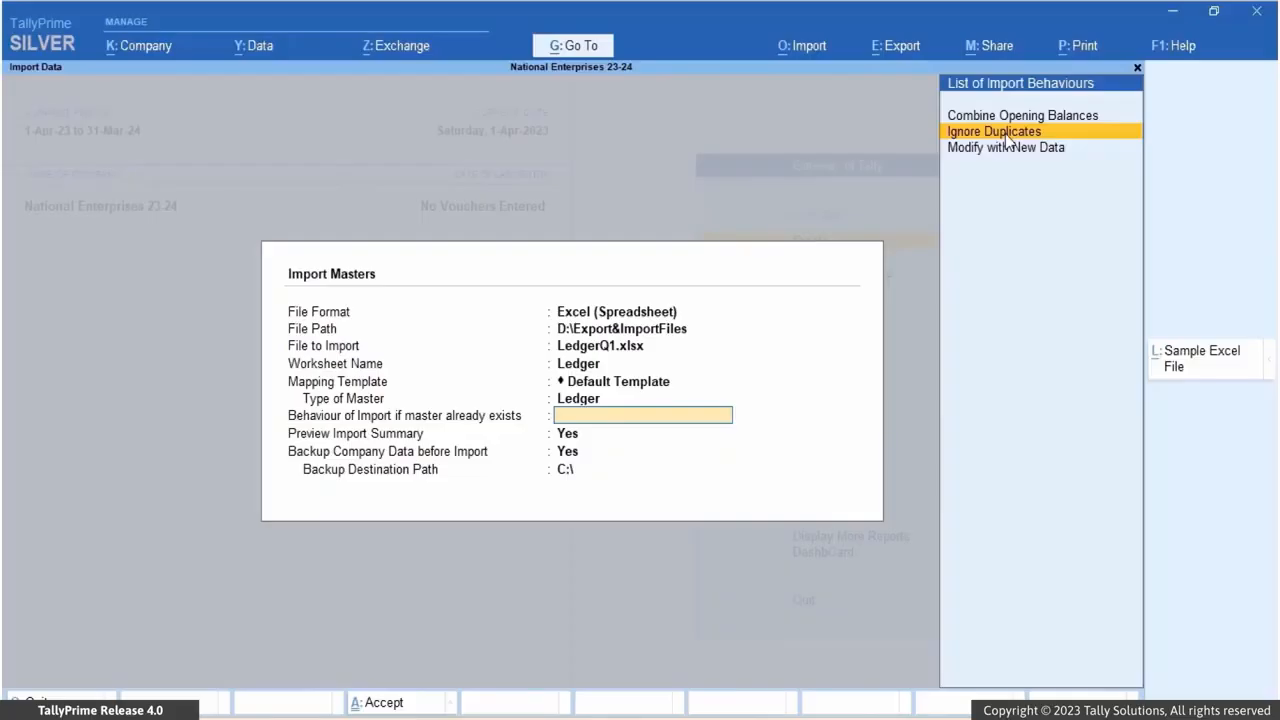
{"action": "key", "text": "Return"}
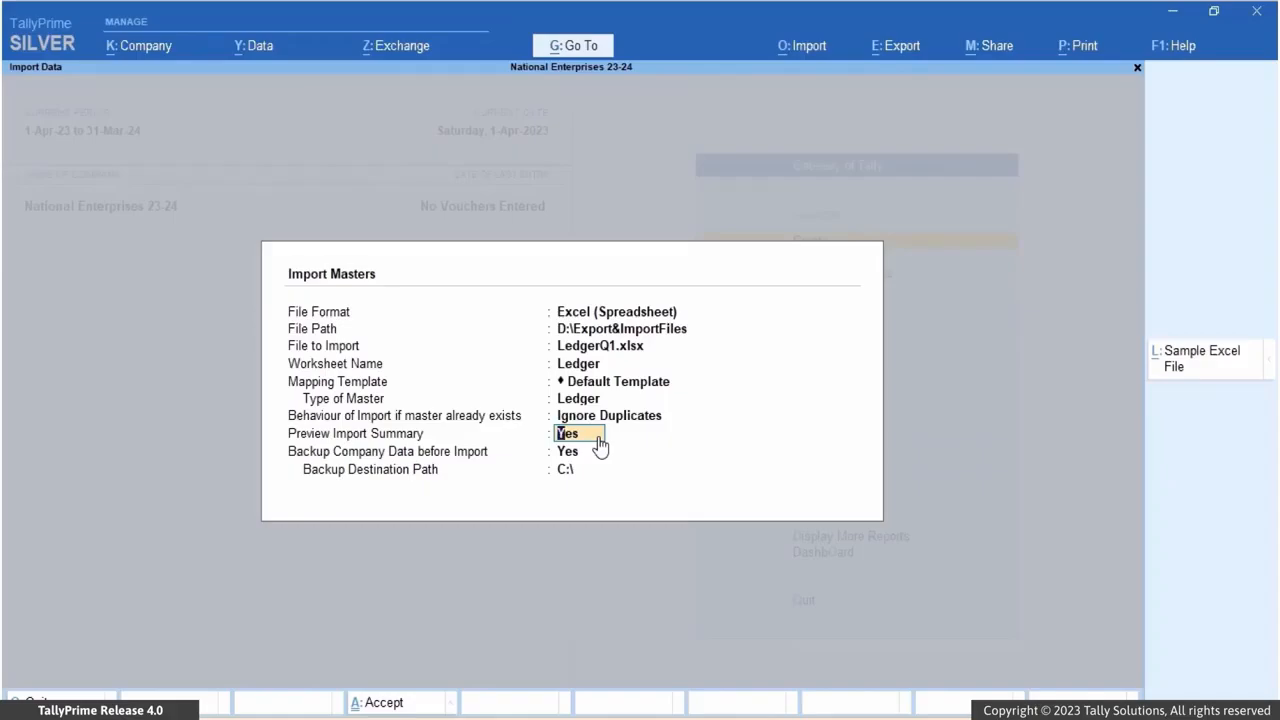
{"action": "key", "text": "Return"}
Set the backup destination path to D:\ and import the ledgers from the preview summary.
{"action": "left_click", "coordinate": [571, 472]}
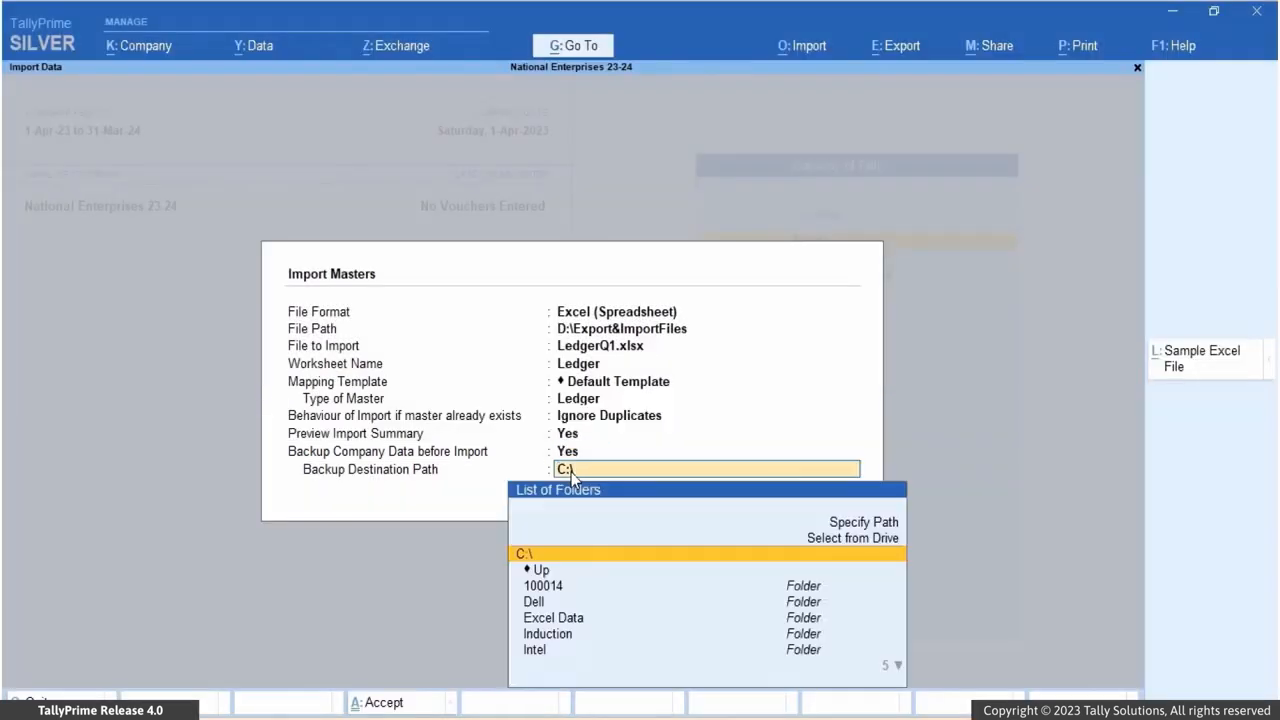
{"action": "left_click", "coordinate": [835, 538]}
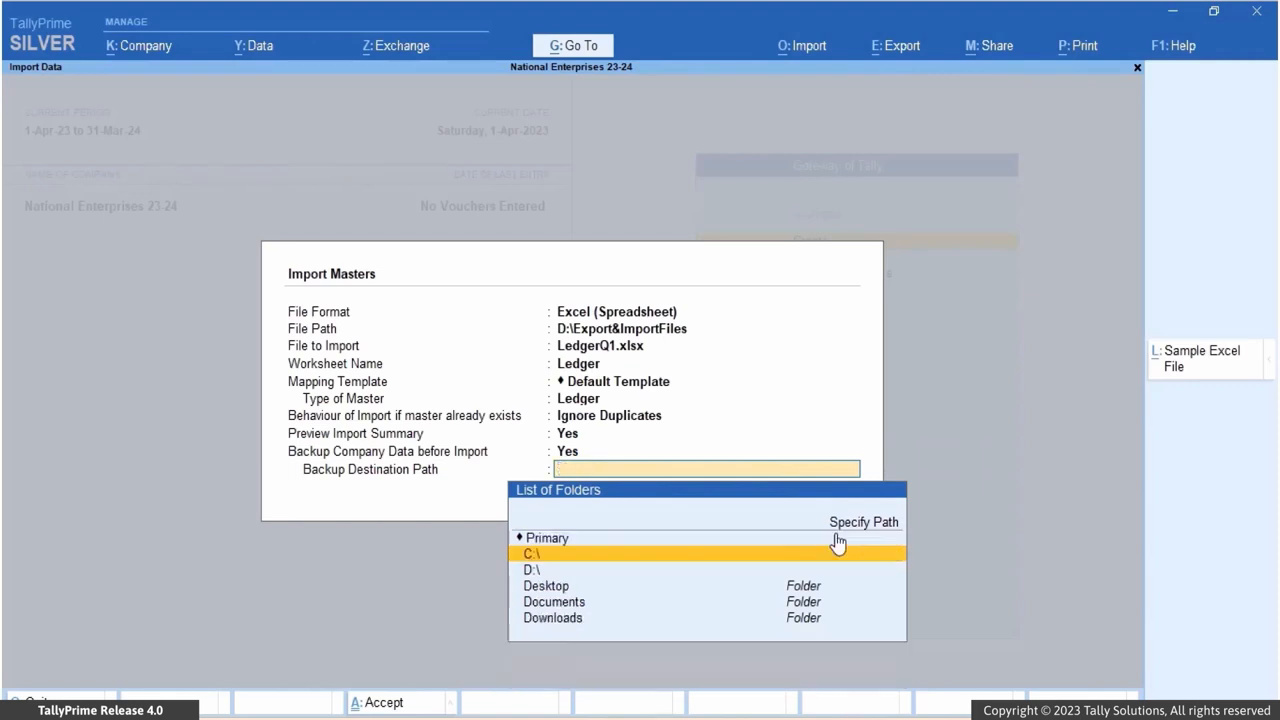
{"action": "left_click", "coordinate": [580, 571]}
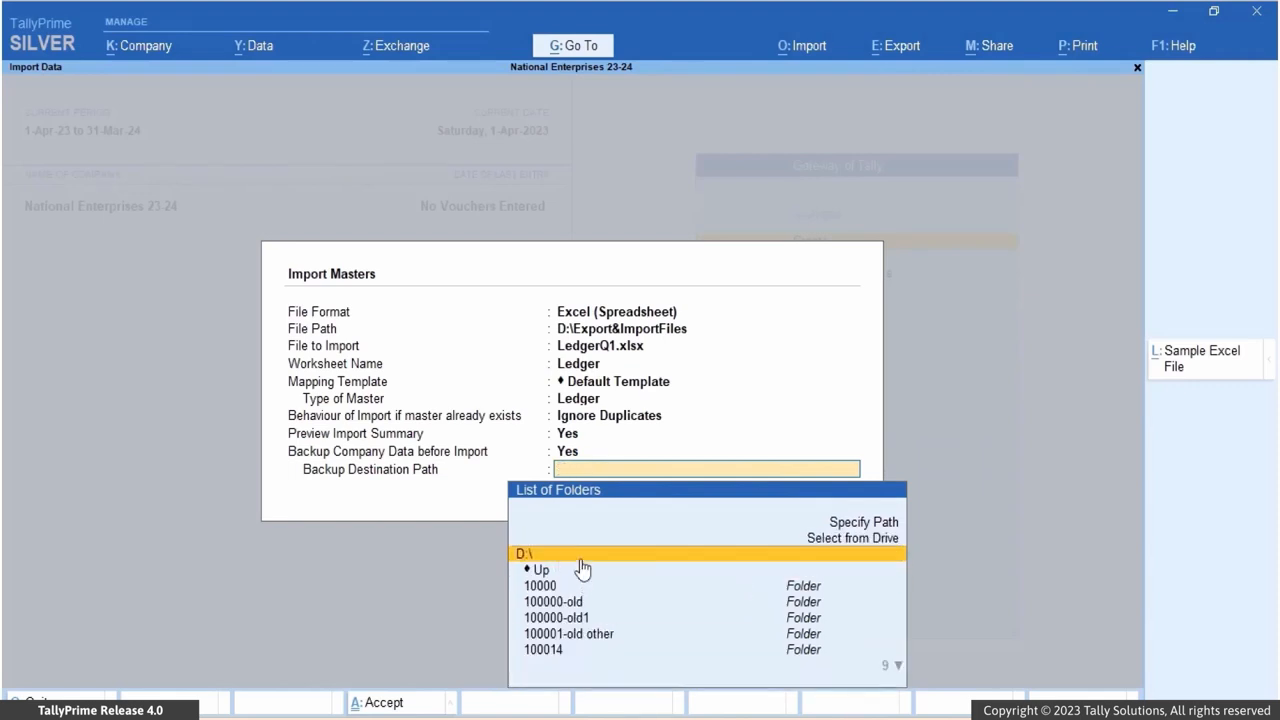
{"action": "left_click", "coordinate": [580, 559]}
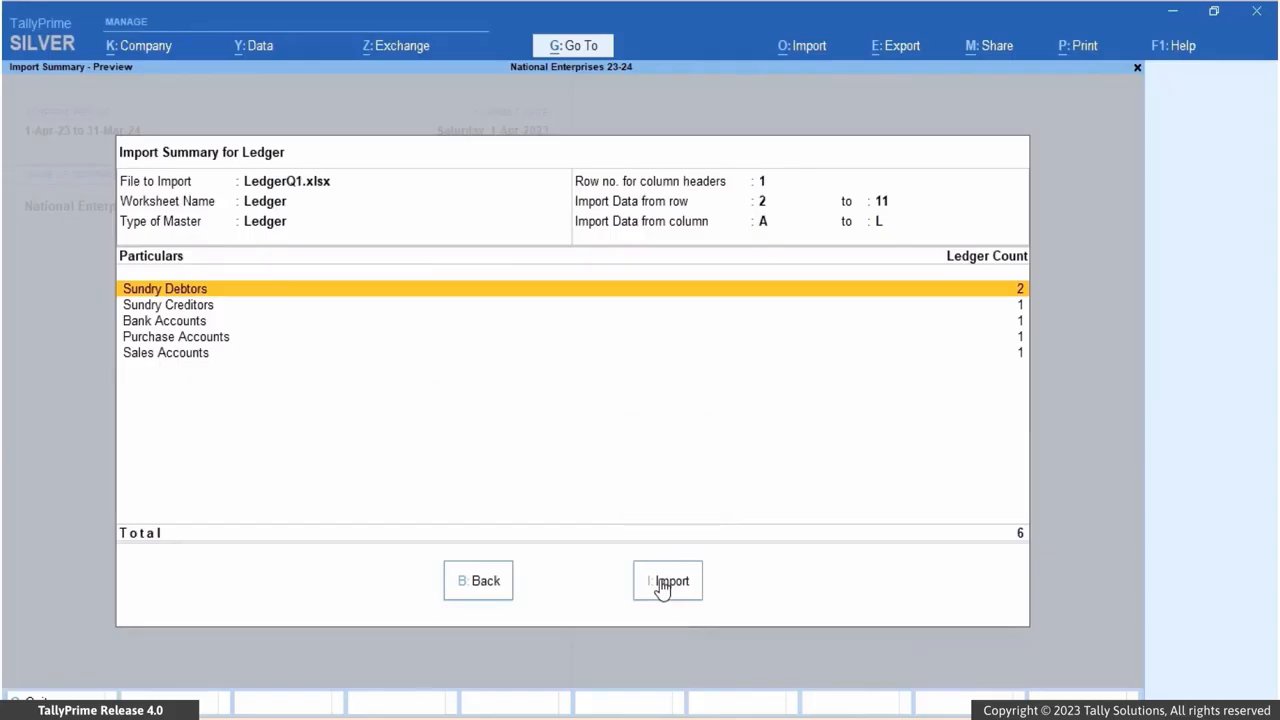
{"action": "left_click", "coordinate": [661, 586]}
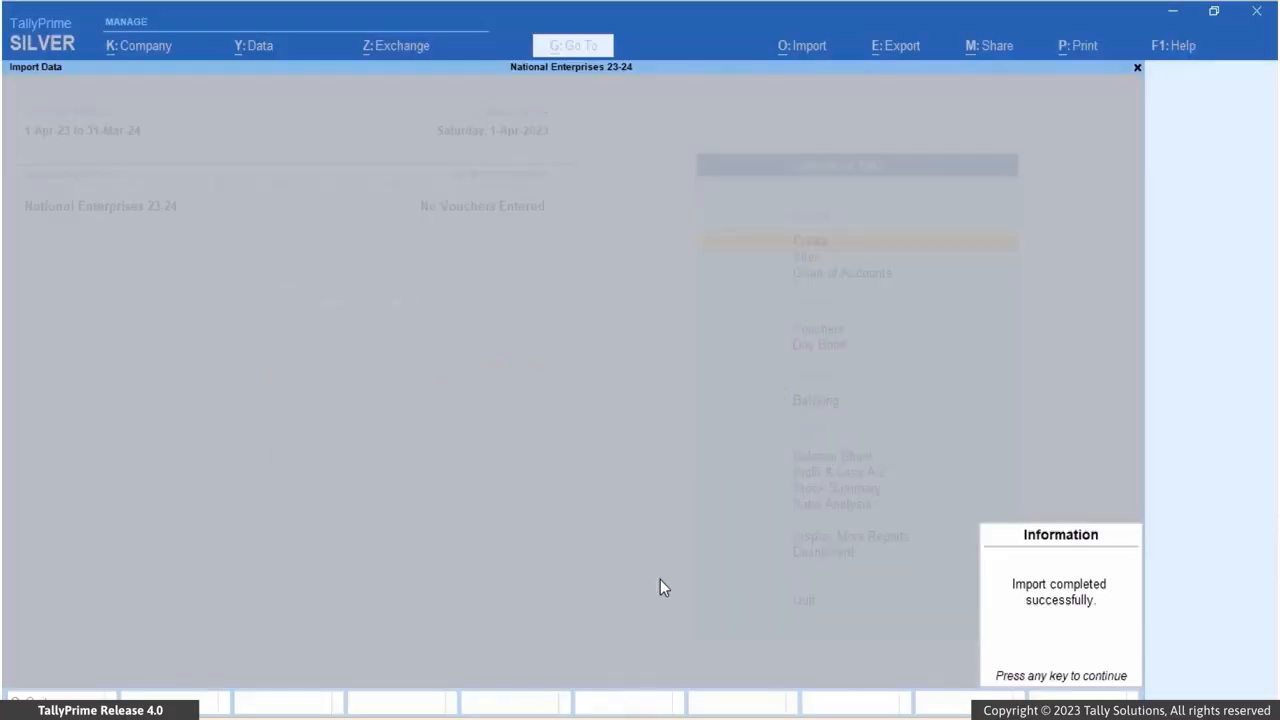
{"action": "key", "text": "Return"}
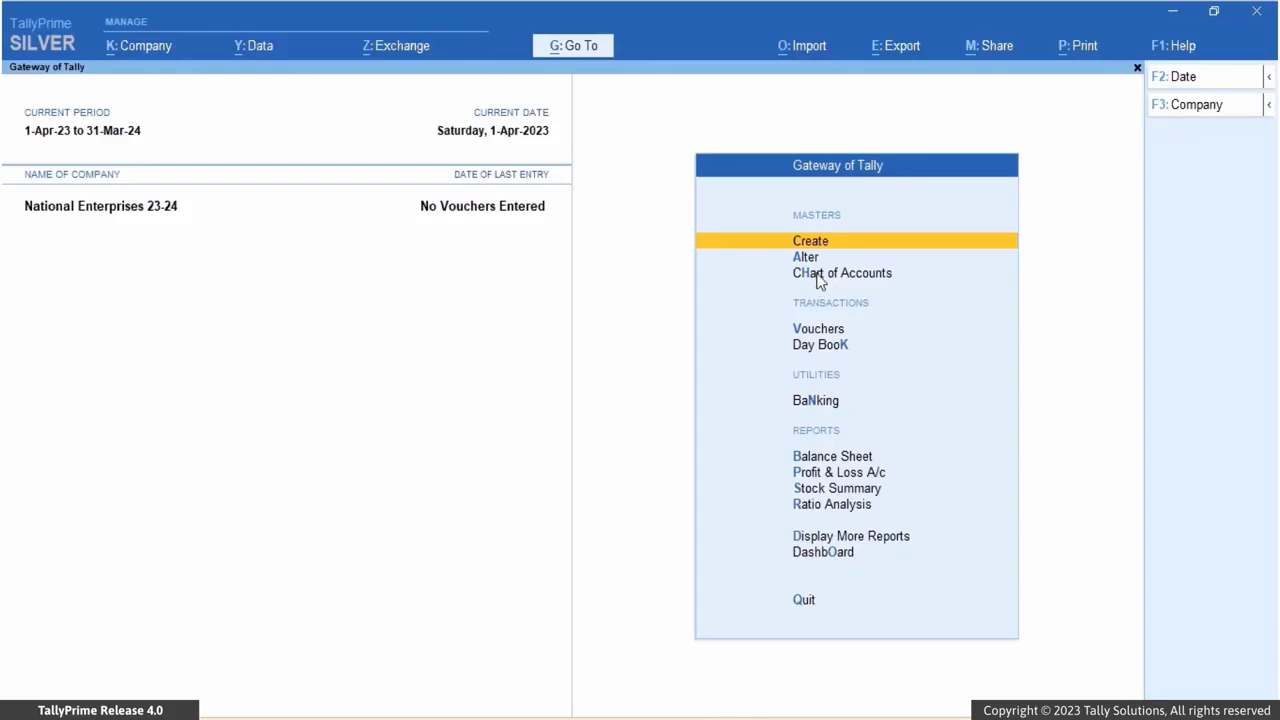
Display the ledgers in the Chart of Accounts and open the ABC Company Limited ledger under Sundry Debtors.
{"action": "left_click", "coordinate": [822, 276]}
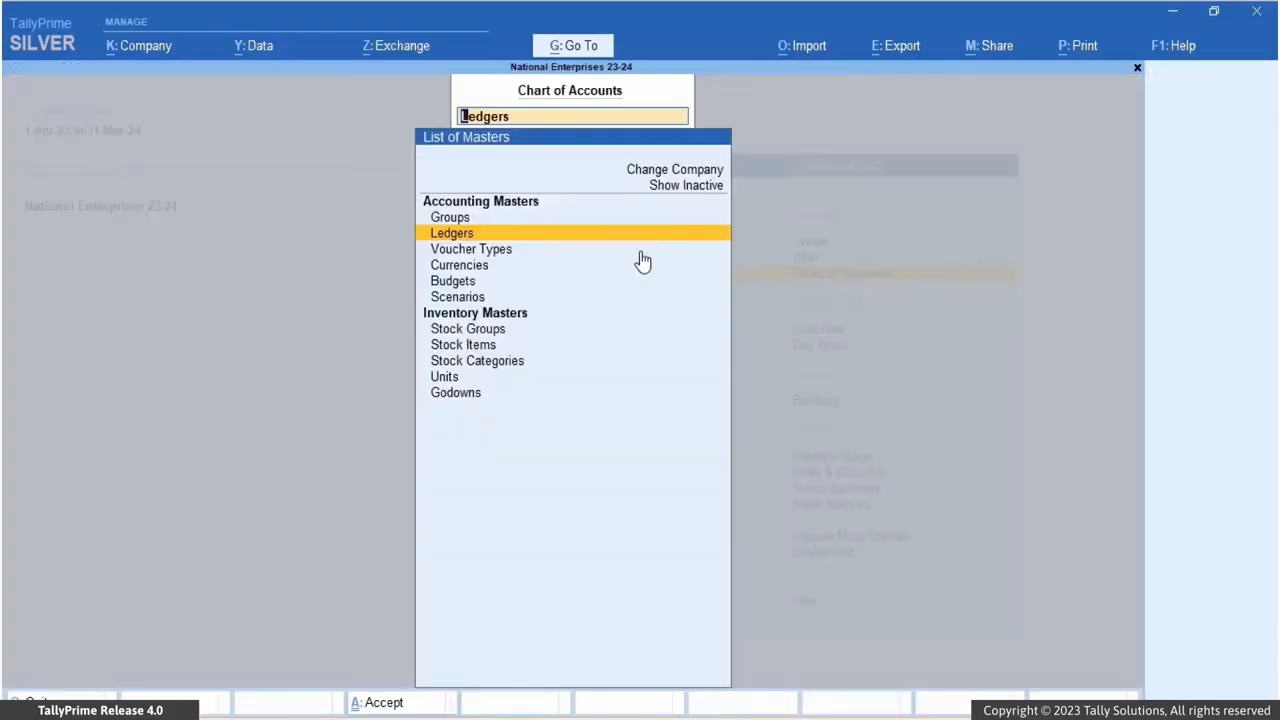
{"action": "left_click", "coordinate": [455, 238]}
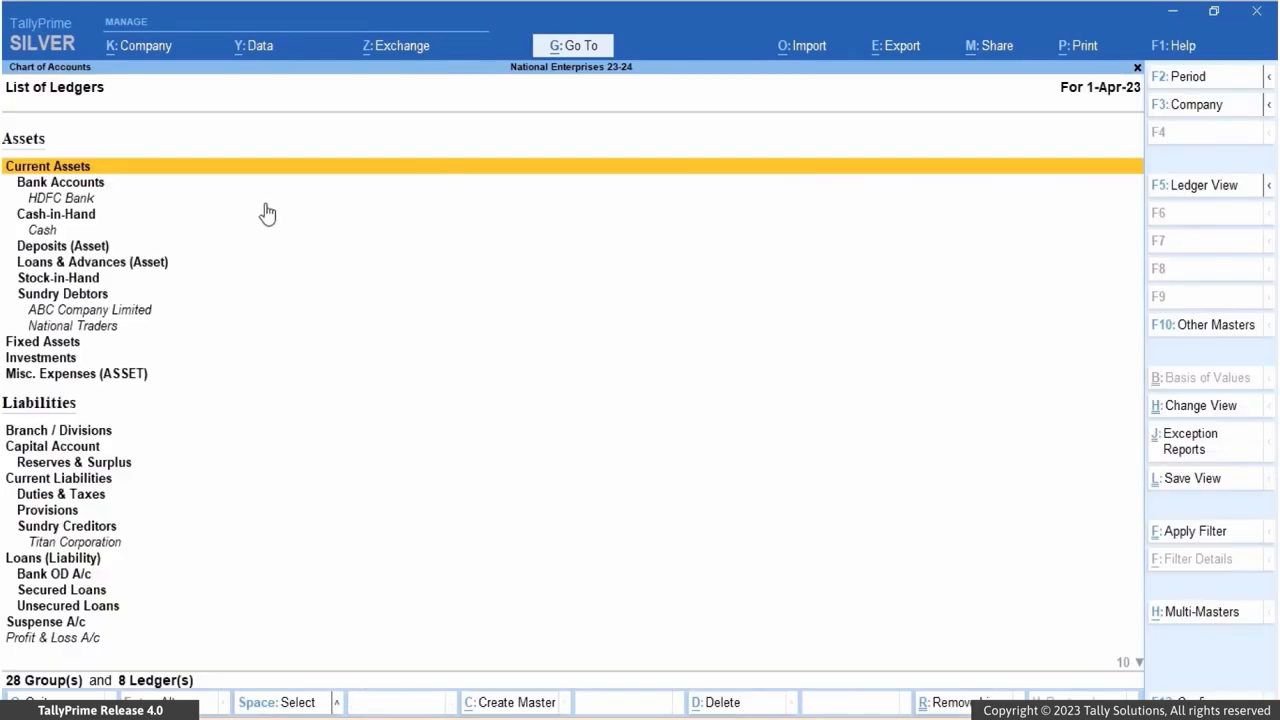
{"action": "left_click", "coordinate": [142, 314]}
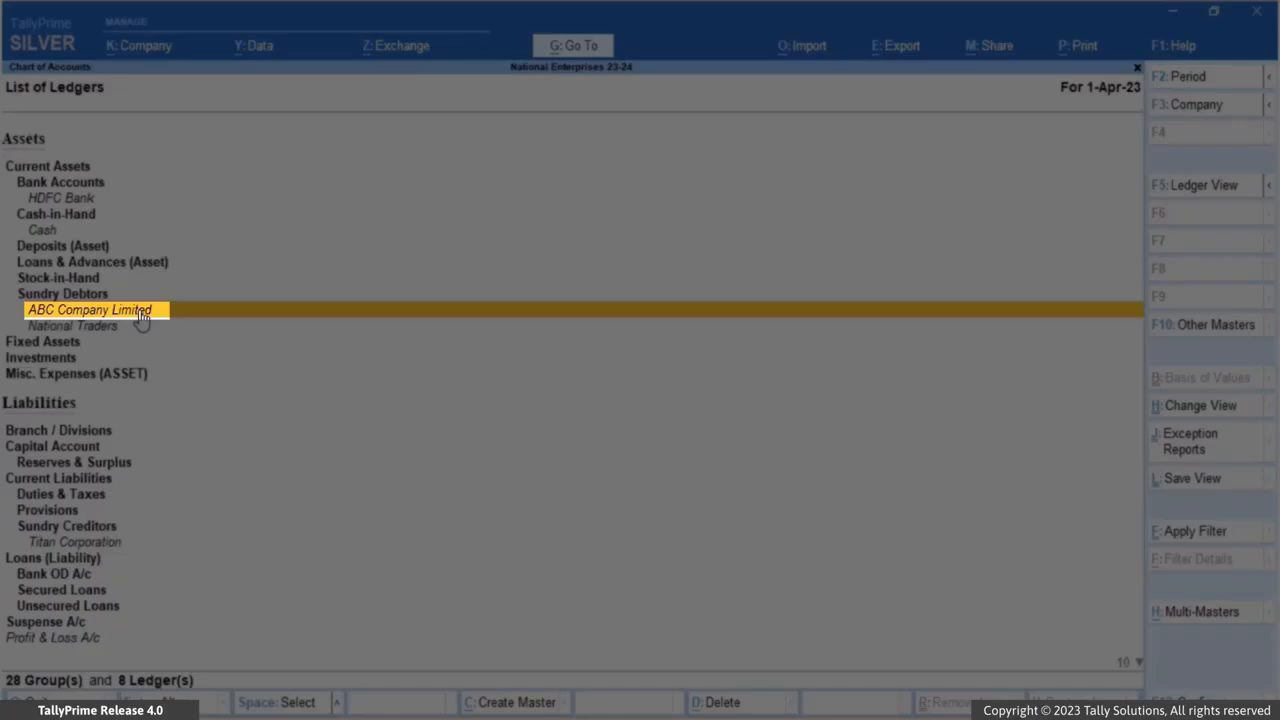
{"action": "left_click", "coordinate": [141, 314]}
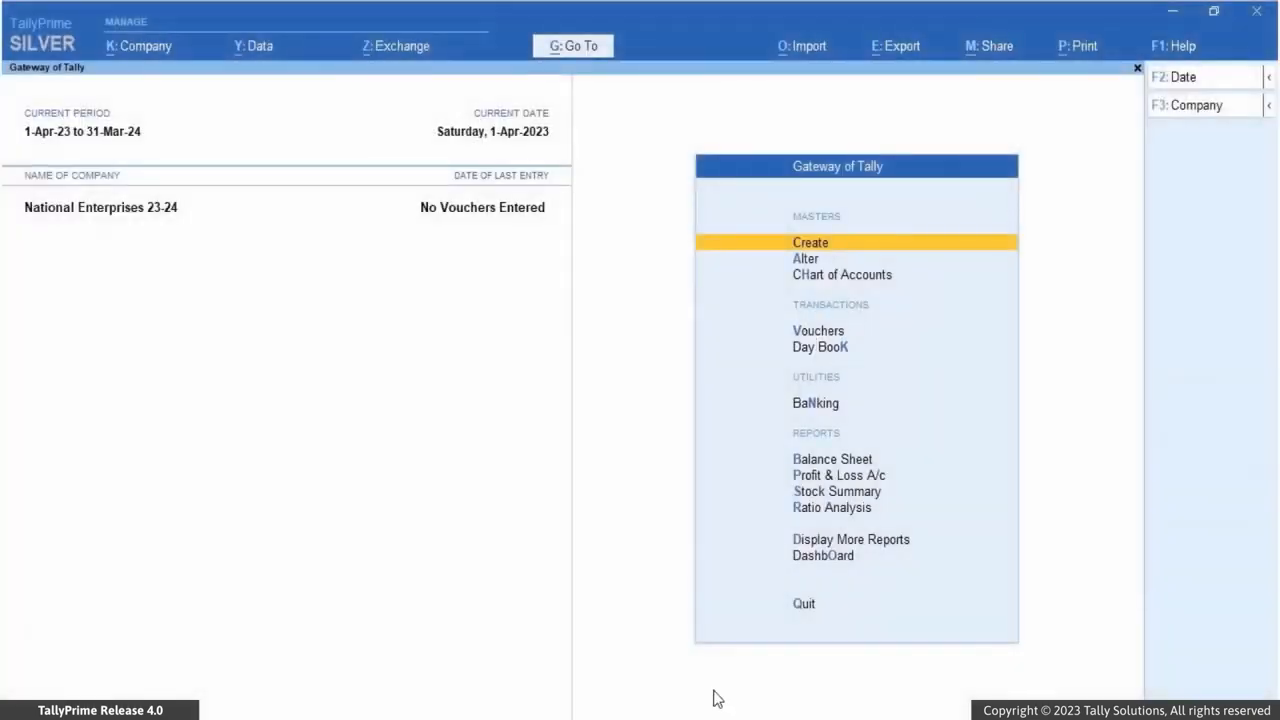
Switch to File Explorer and open the AccountingVouchersQ1 workbook from the Export&ImportFiles folder.
{"action": "mouse_move", "coordinate": [714, 718]}
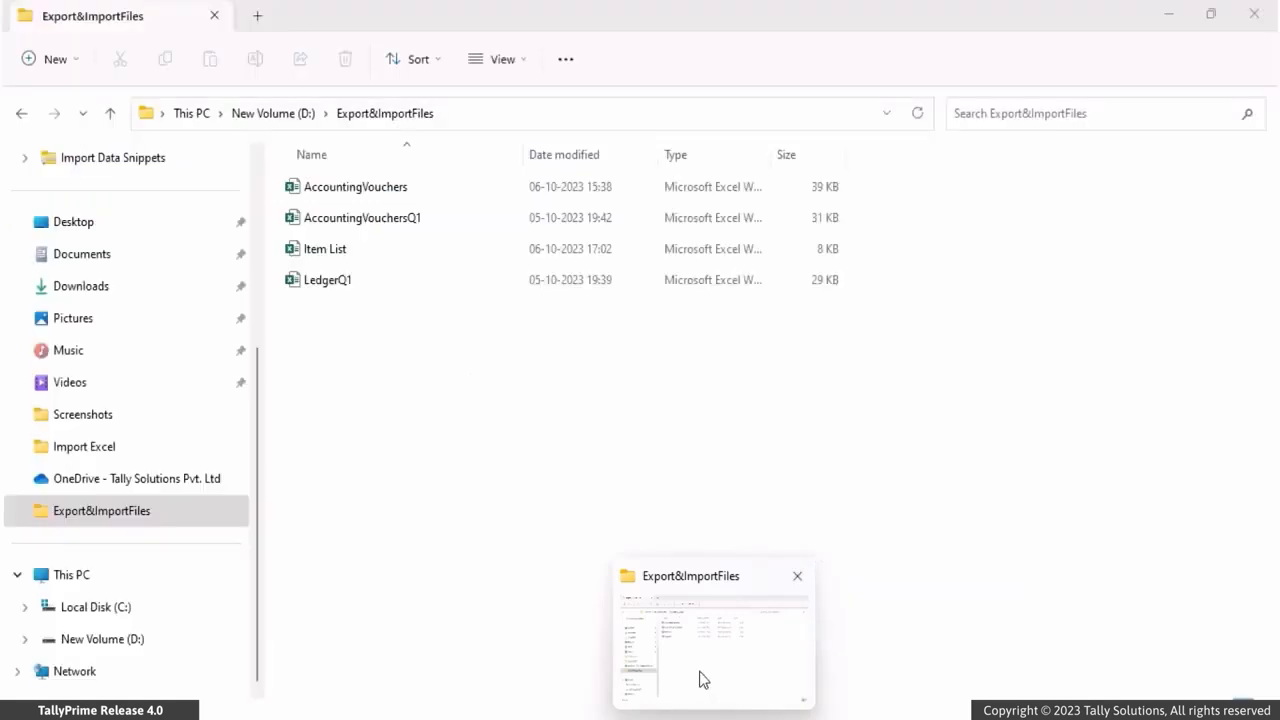
{"action": "left_click", "coordinate": [699, 671]}
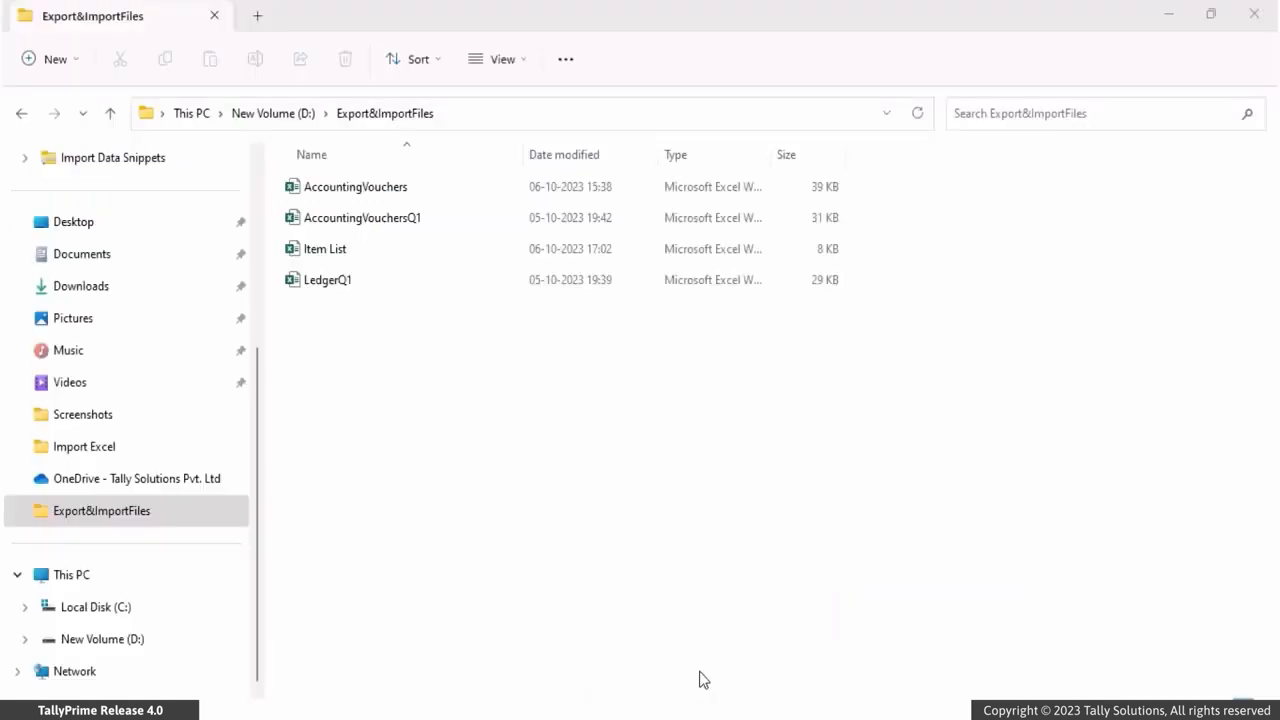
{"action": "double_click", "coordinate": [577, 217]}
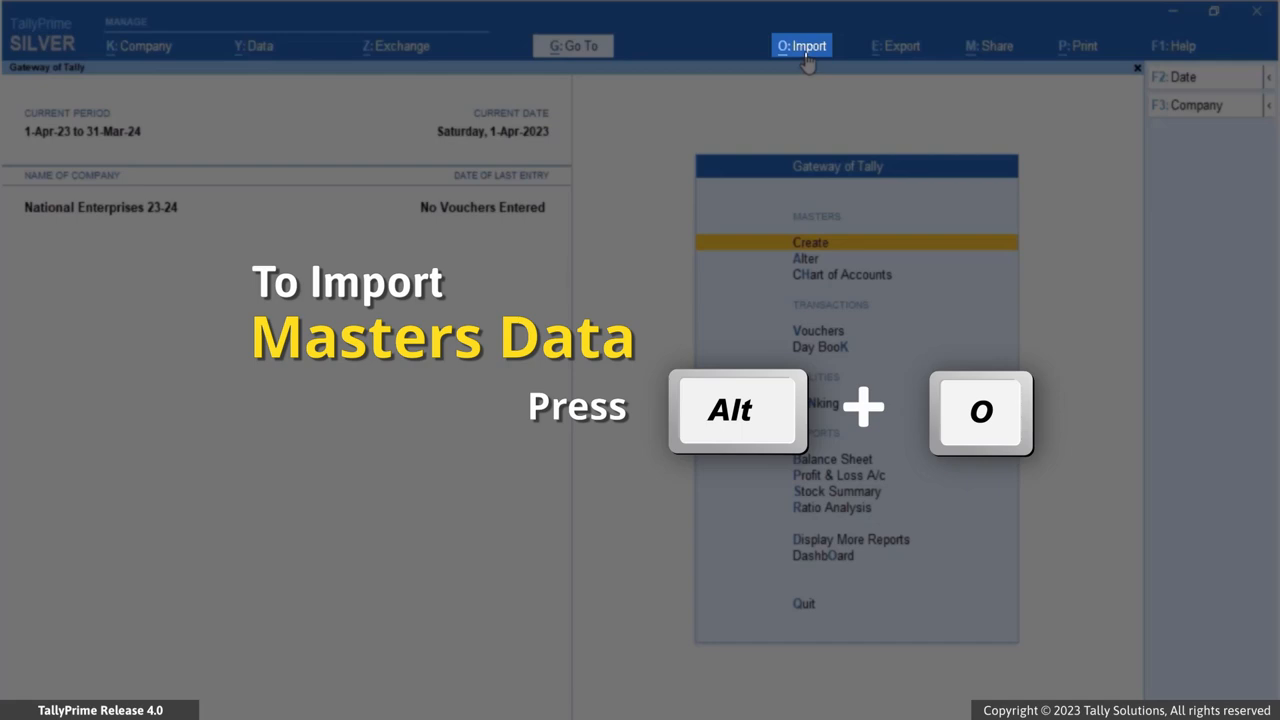
Start a transactions import in TallyPrime in Excel (Spreadsheet) format from D:\Export&ImportFiles, with AccountingVouchersQ1.xlsx as the file to import.
{"action": "left_click", "coordinate": [806, 58]}
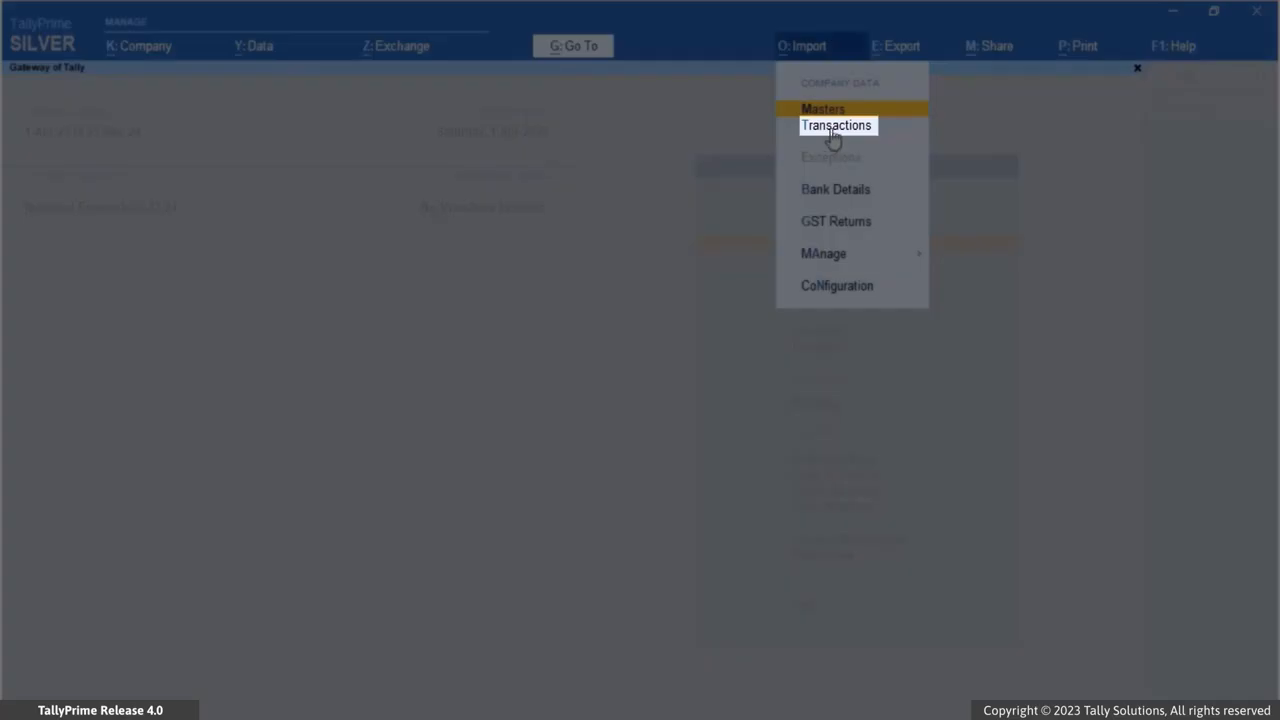
{"action": "left_click", "coordinate": [833, 128]}
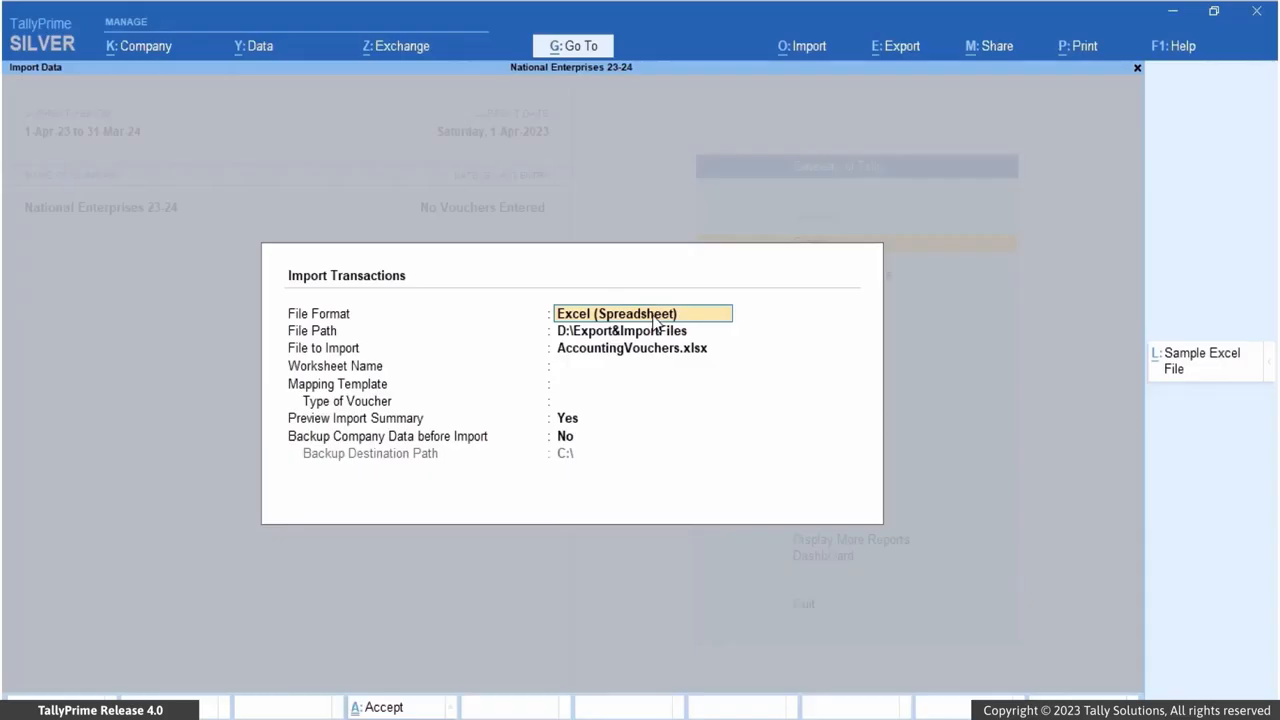
{"action": "key", "text": "Return"}
{"action": "key", "text": "Return"}
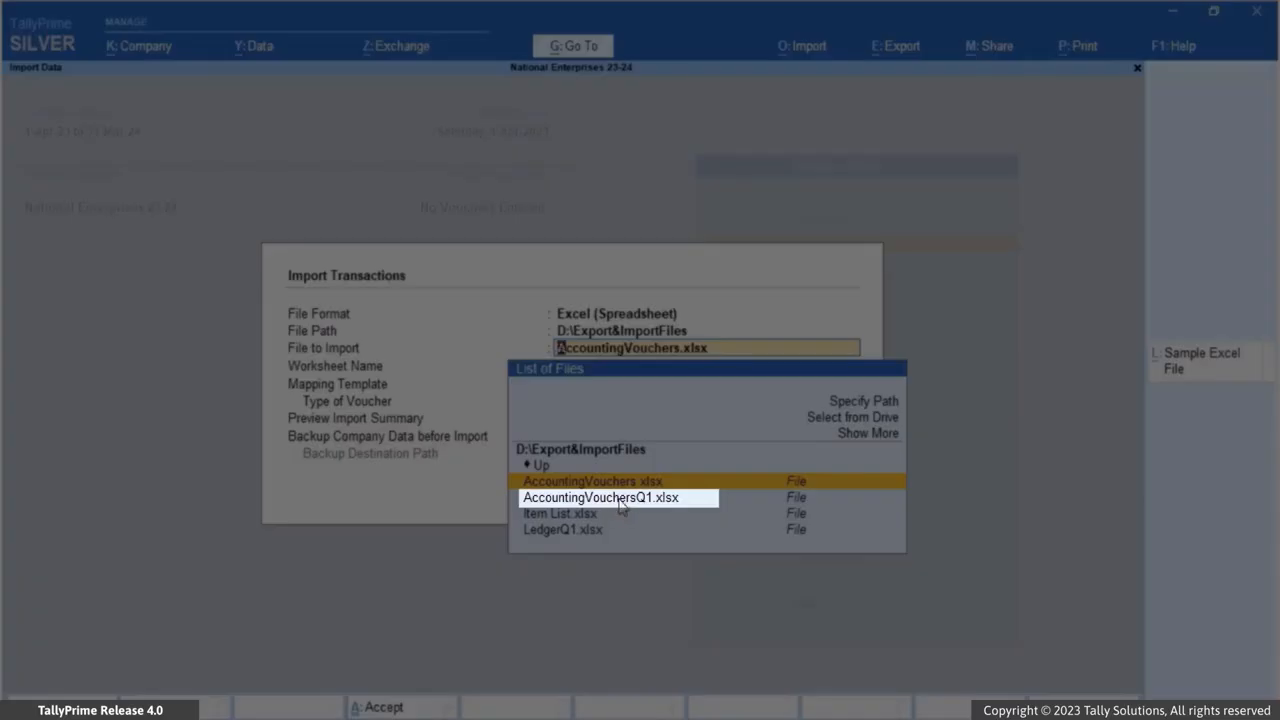
{"action": "left_click", "coordinate": [620, 498]}
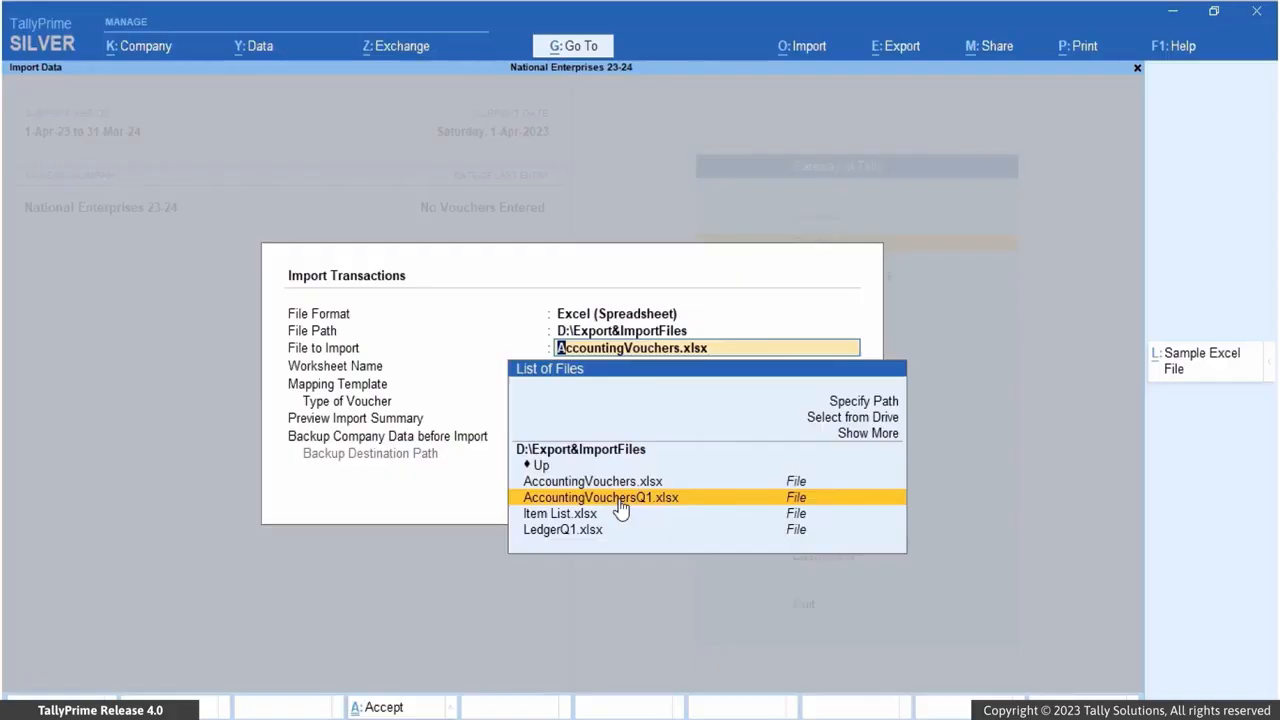
{"action": "left_click", "coordinate": [620, 498]}
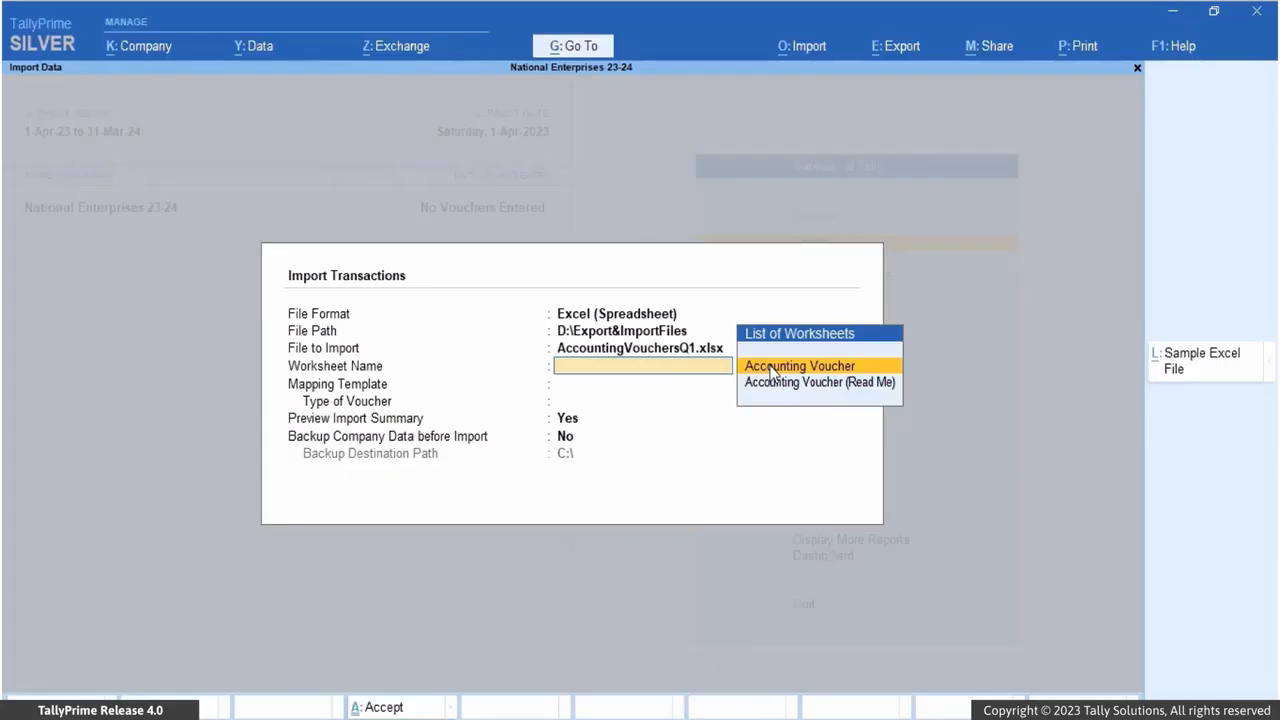
Import the vouchers from the Accounting Voucher worksheet using Default Template, with the import summary preview at Yes and company data backup at No.
{"action": "left_click", "coordinate": [773, 368]}
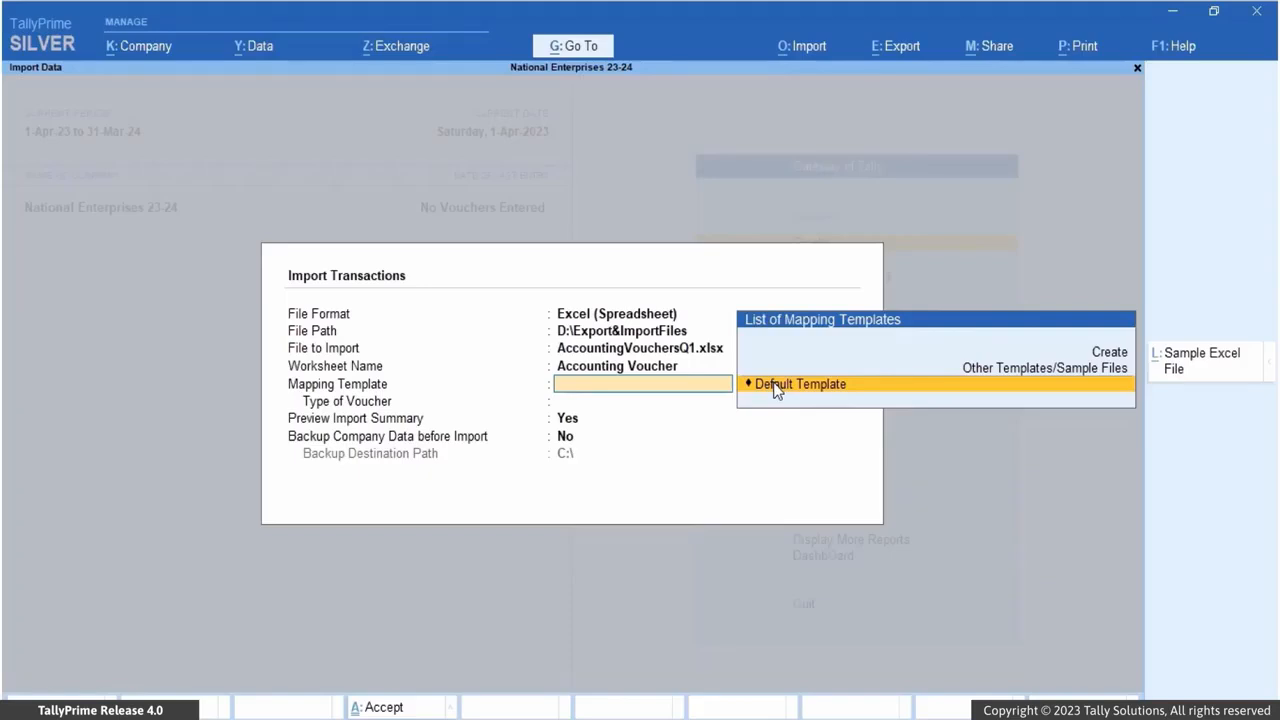
{"action": "left_click", "coordinate": [776, 388]}
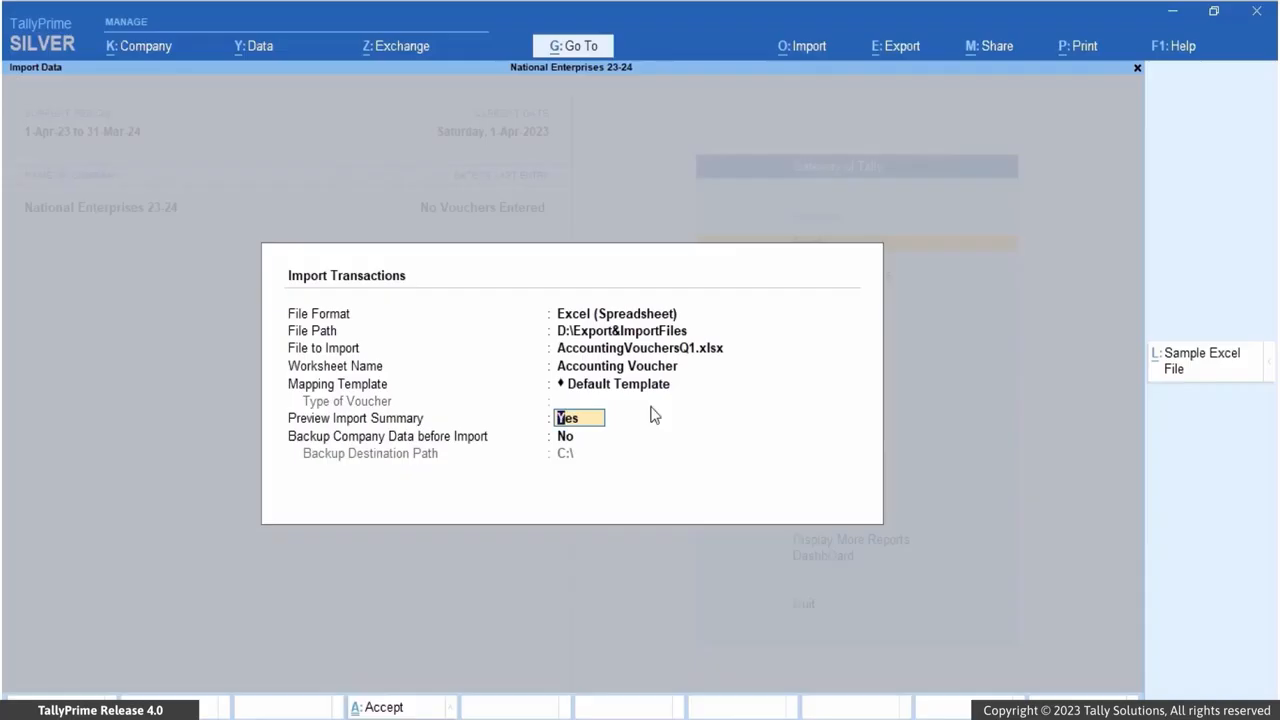
{"action": "left_click", "coordinate": [592, 437]}
{"action": "key", "text": "Return"}
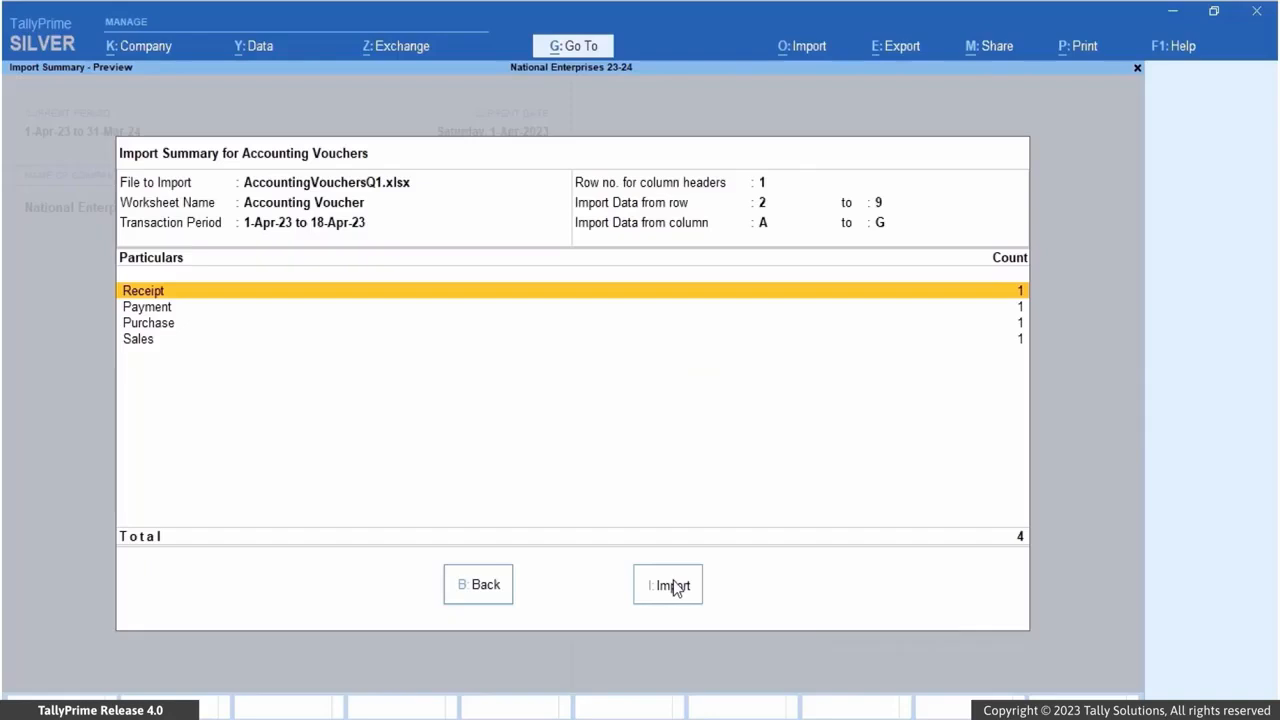
{"action": "left_click", "coordinate": [672, 586]}
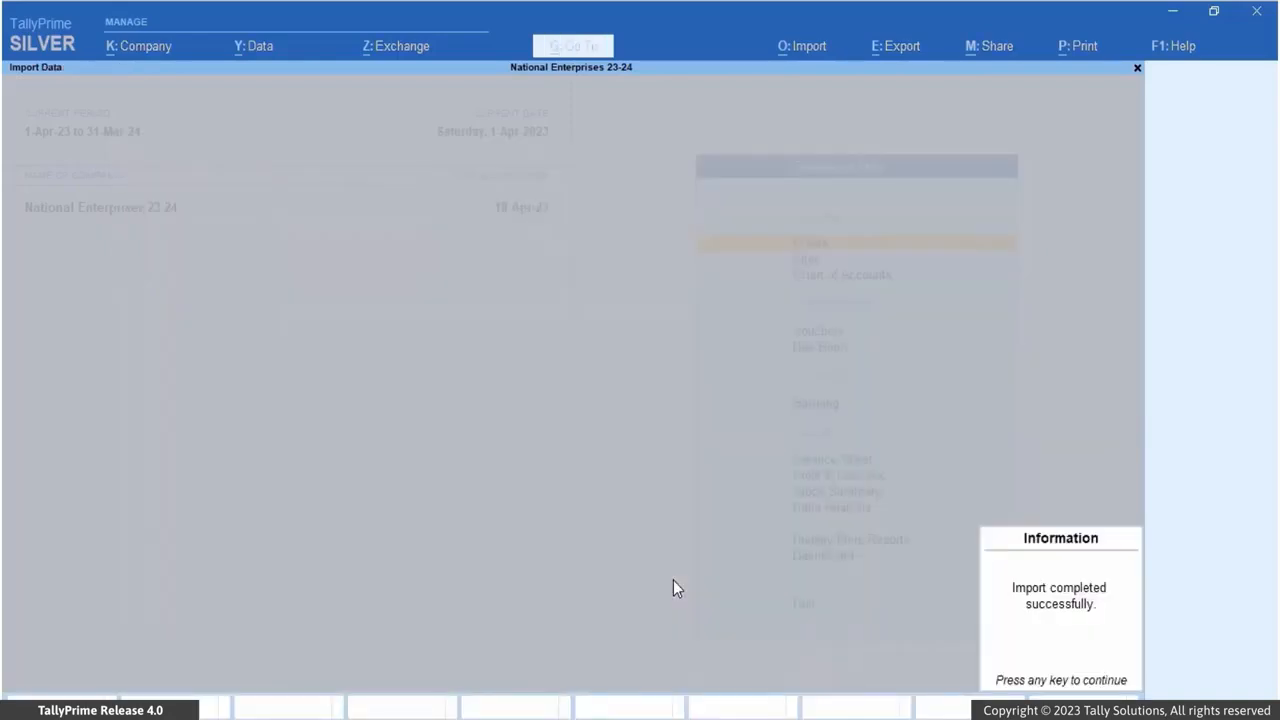
{"action": "key", "text": "Return"}
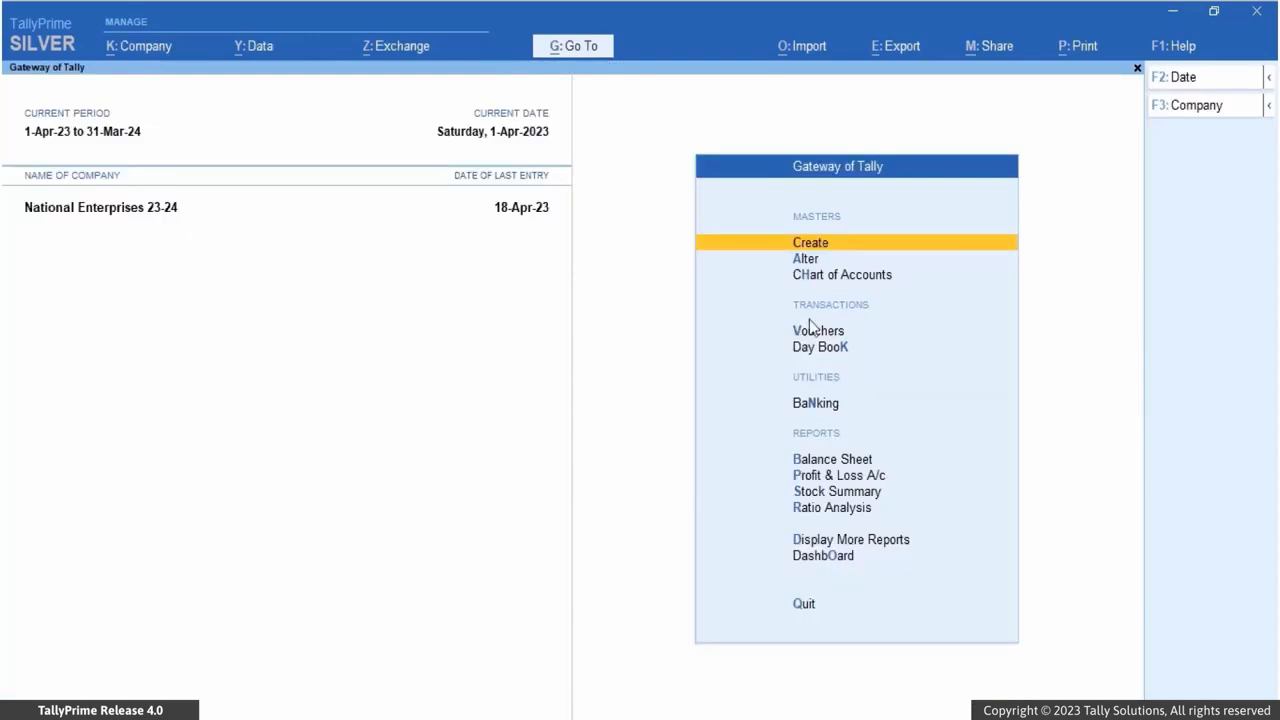
Open the Day Book and change its period to 1-Apr-23 to 18-Apr-23.
{"action": "left_click", "coordinate": [808, 346]}
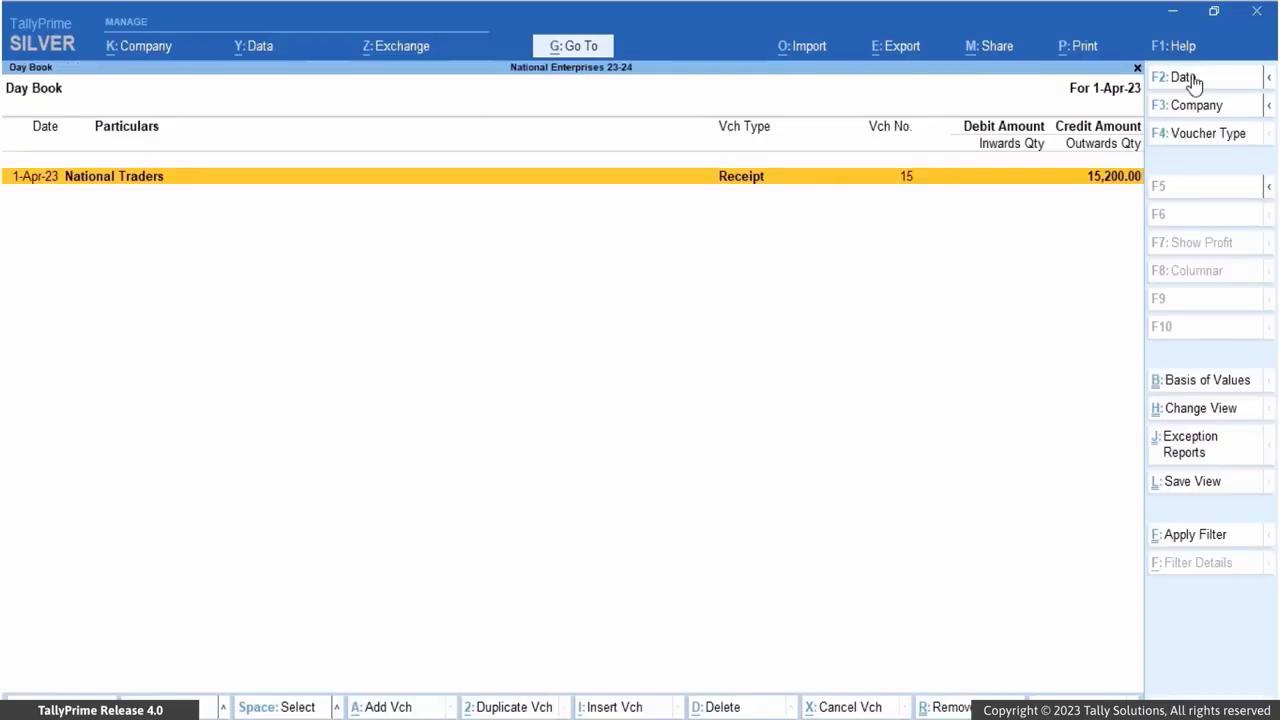
{"action": "key", "text": "alt"}
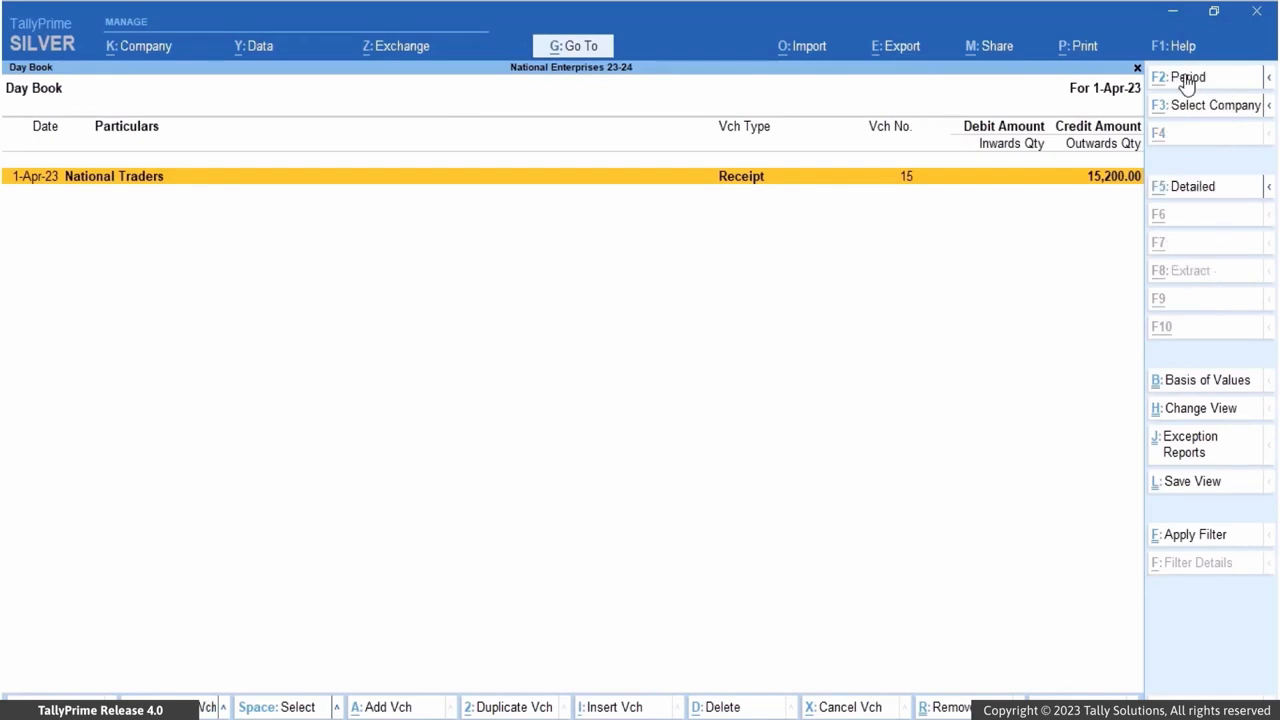
{"action": "left_click", "coordinate": [1187, 80]}
{"action": "key", "text": "BackSpace"}
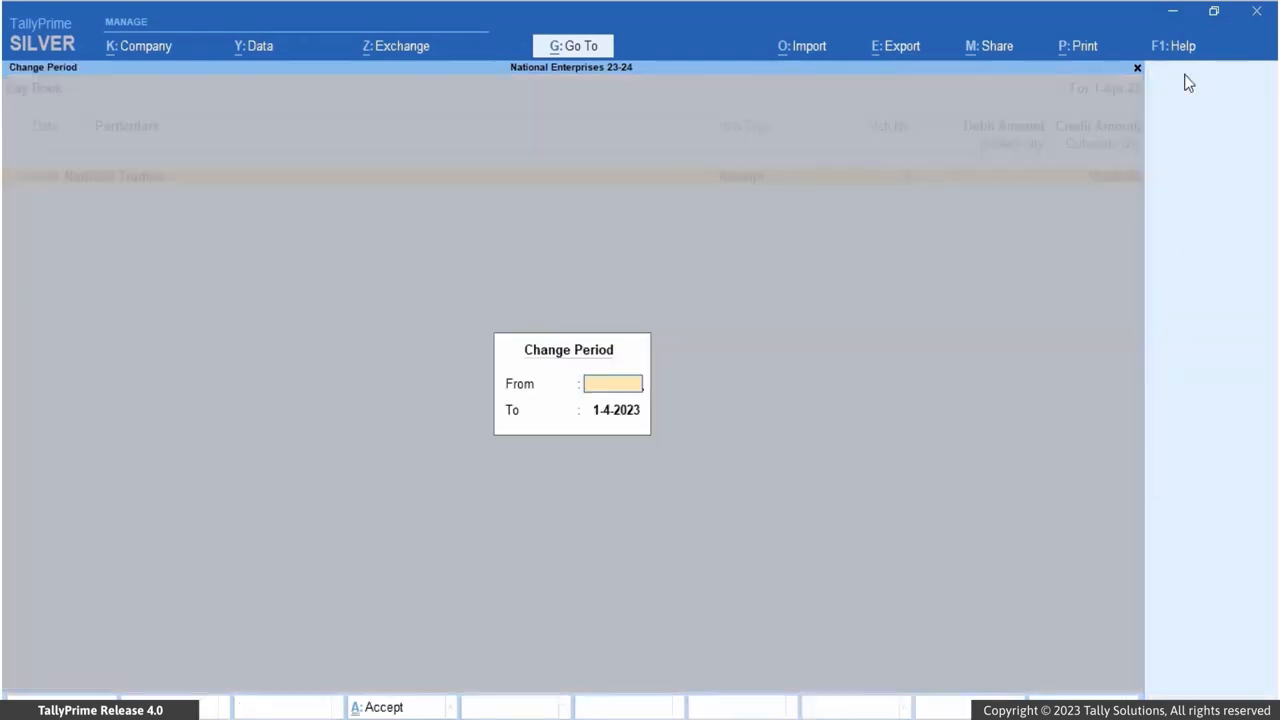
{"action": "key", "text": "Return"}
{"action": "key", "text": "BackSpace"}
{"action": "key", "text": "Return"}
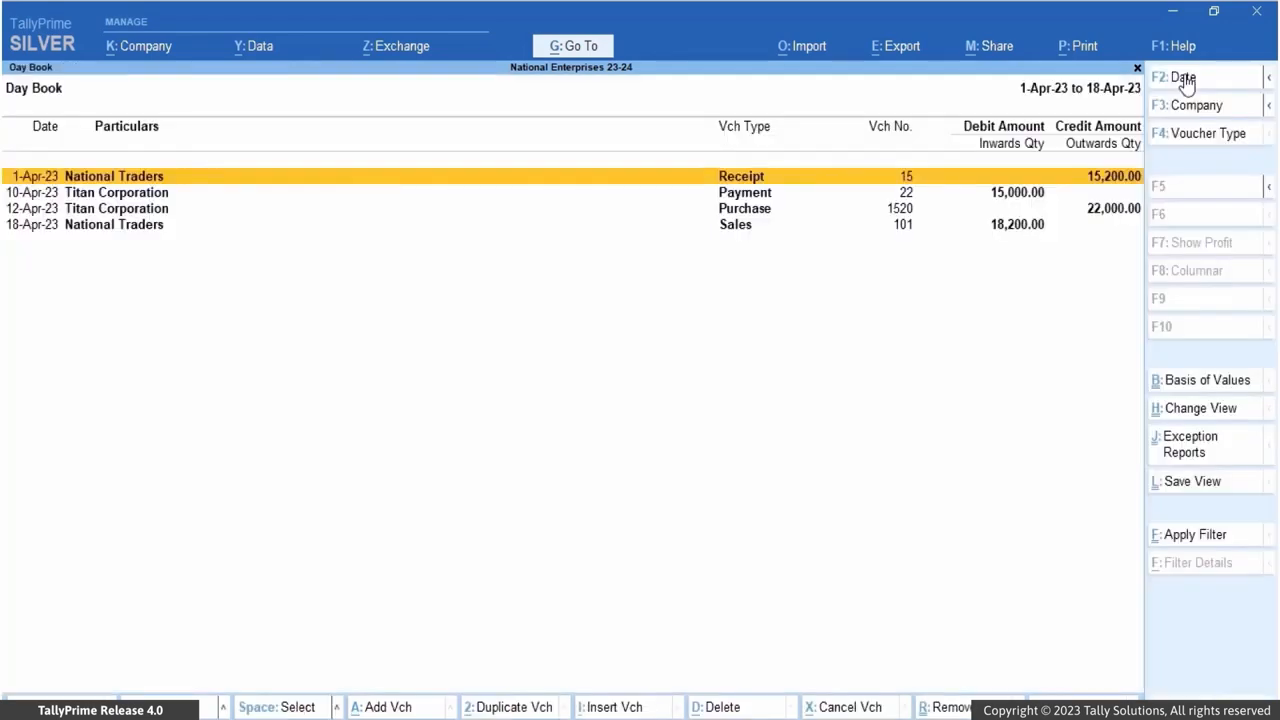
Examine the National Traders receipt voucher dated 1-Apr-23 from the Day Book and close it.
{"action": "key", "text": "Return"}
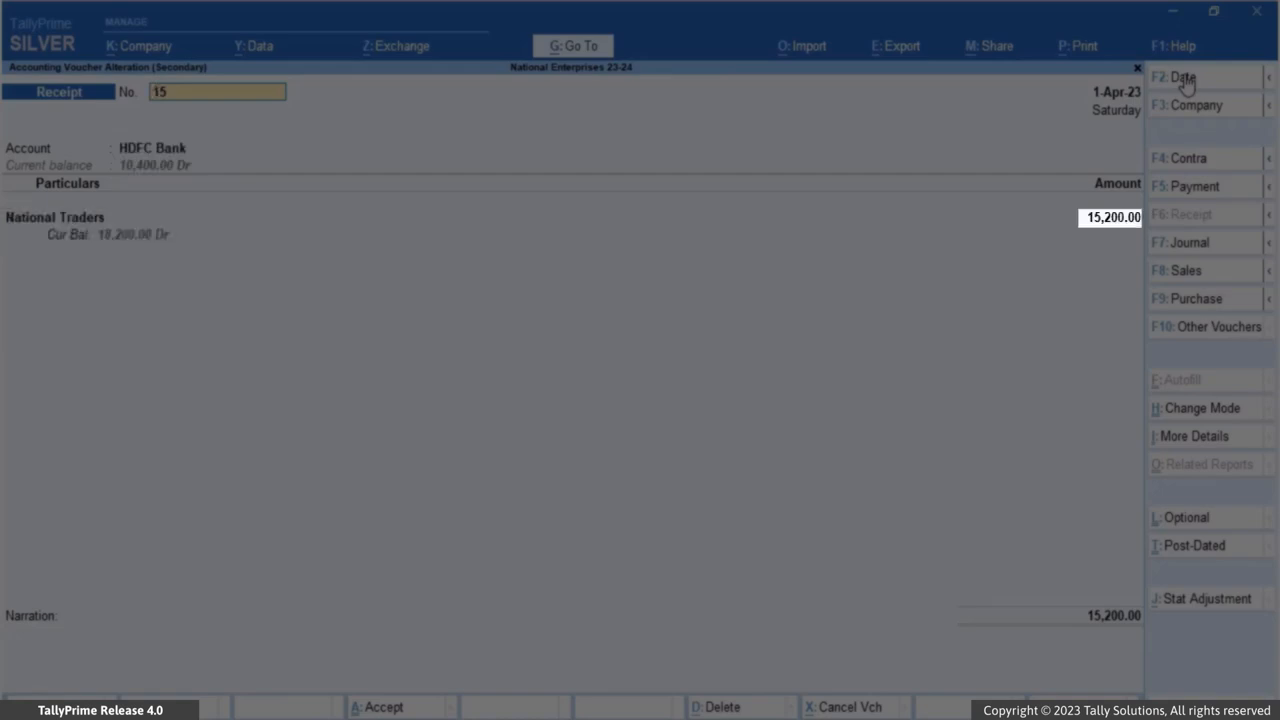
{"action": "key", "text": "Escape"}
{"action": "key", "text": "Return"}
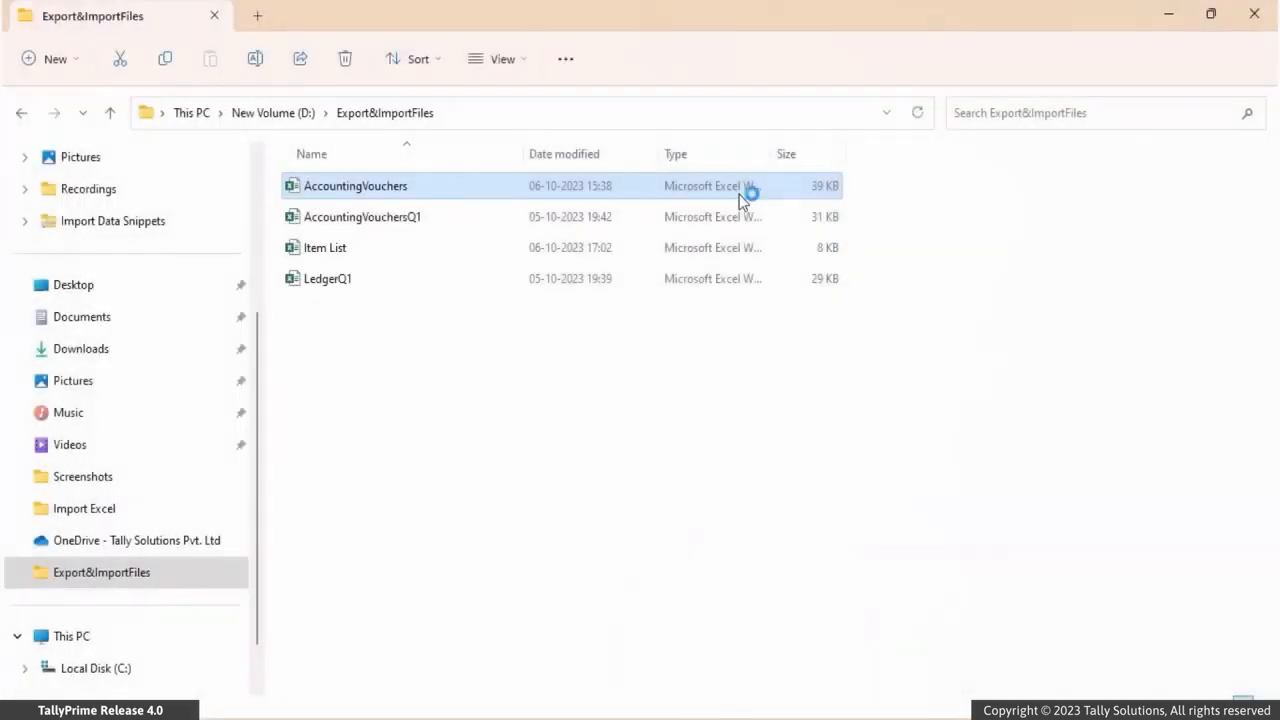
Open the AccountingVouchers workbook in Excel to review its entries, and switch back to TallyPrime.
{"action": "double_click", "coordinate": [740, 195]}
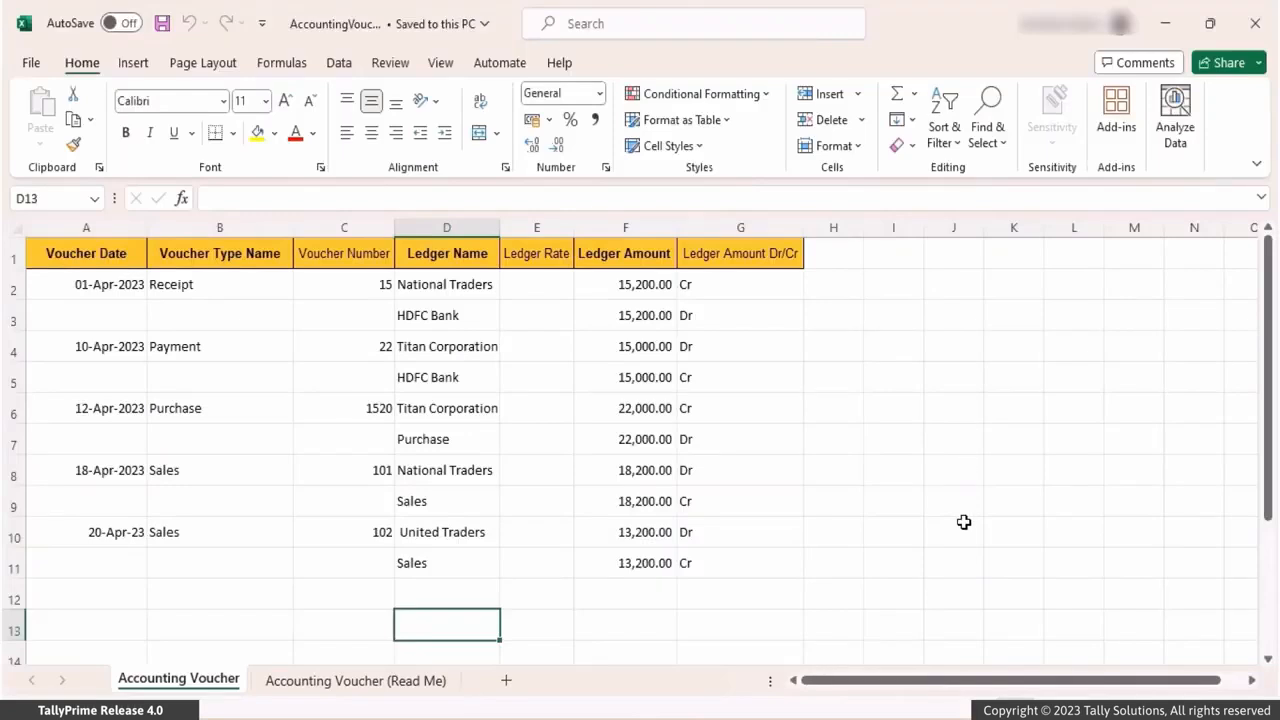
{"action": "left_click", "coordinate": [899, 709]}
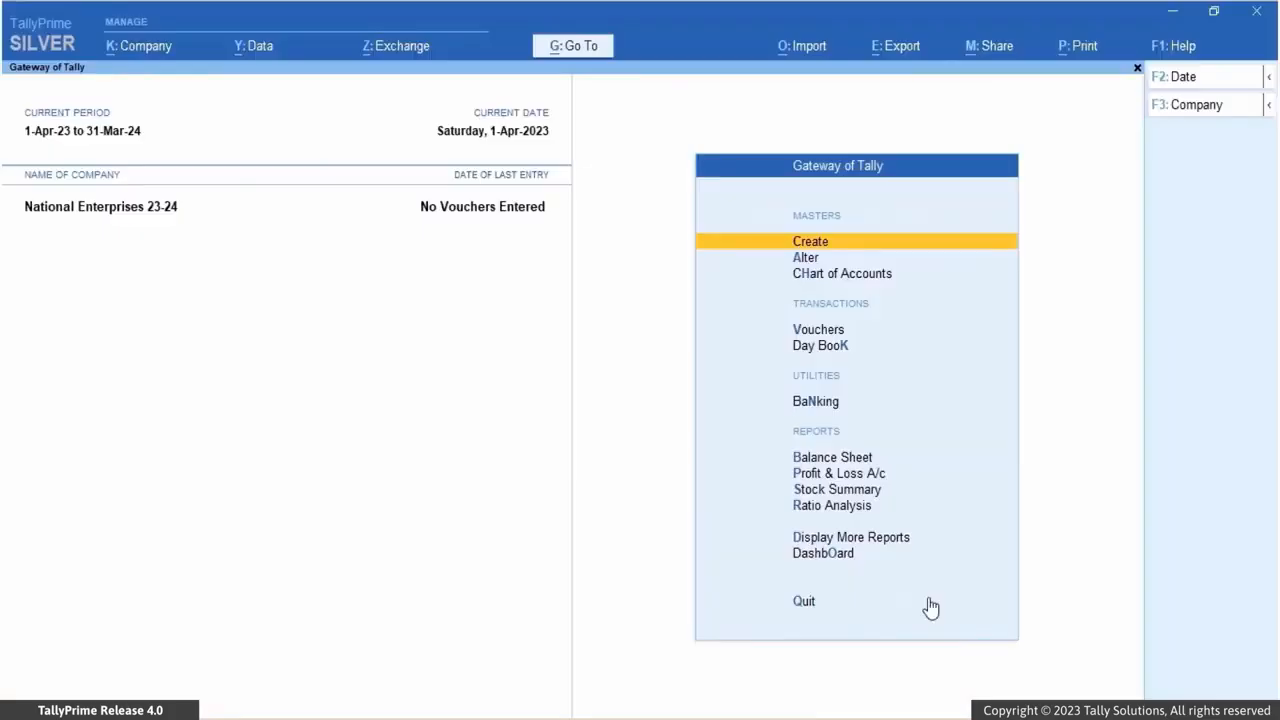
Start another transactions import in Excel (Spreadsheet) format from D:\Export&ImportFiles, with AccountingVouchers.xlsx as the file to import.
{"action": "left_click", "coordinate": [816, 52]}
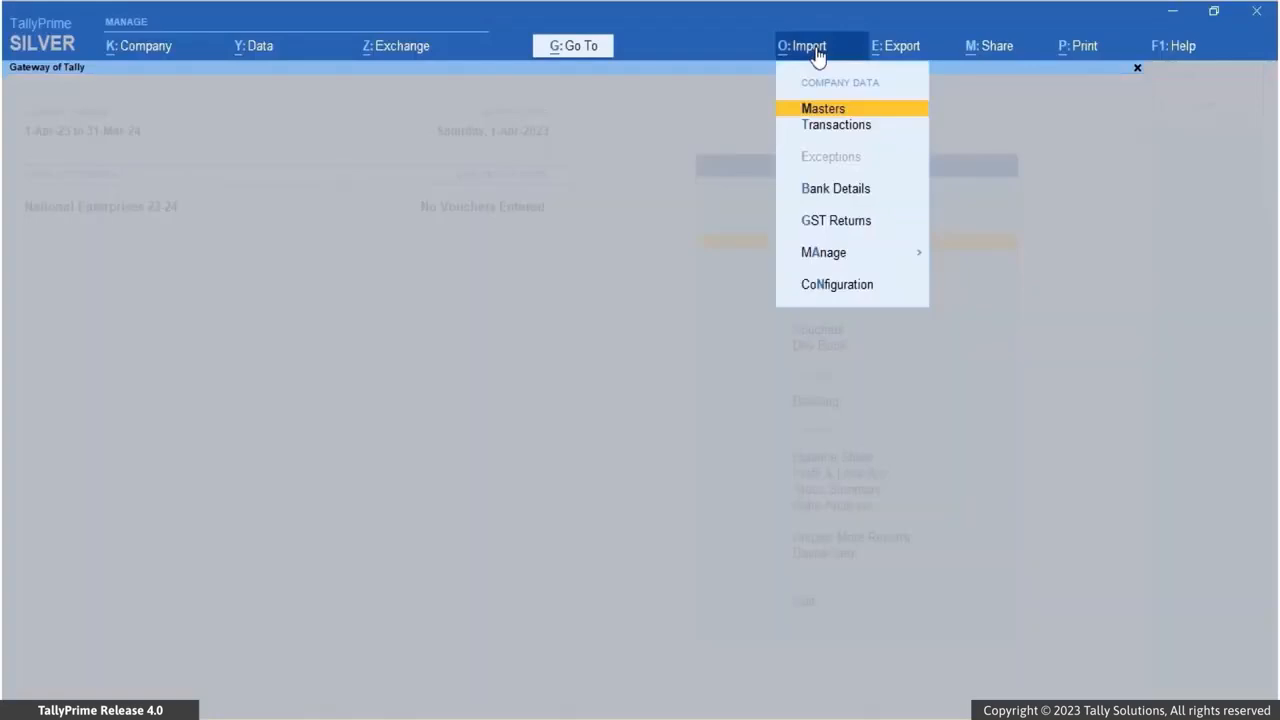
{"action": "left_click", "coordinate": [820, 126]}
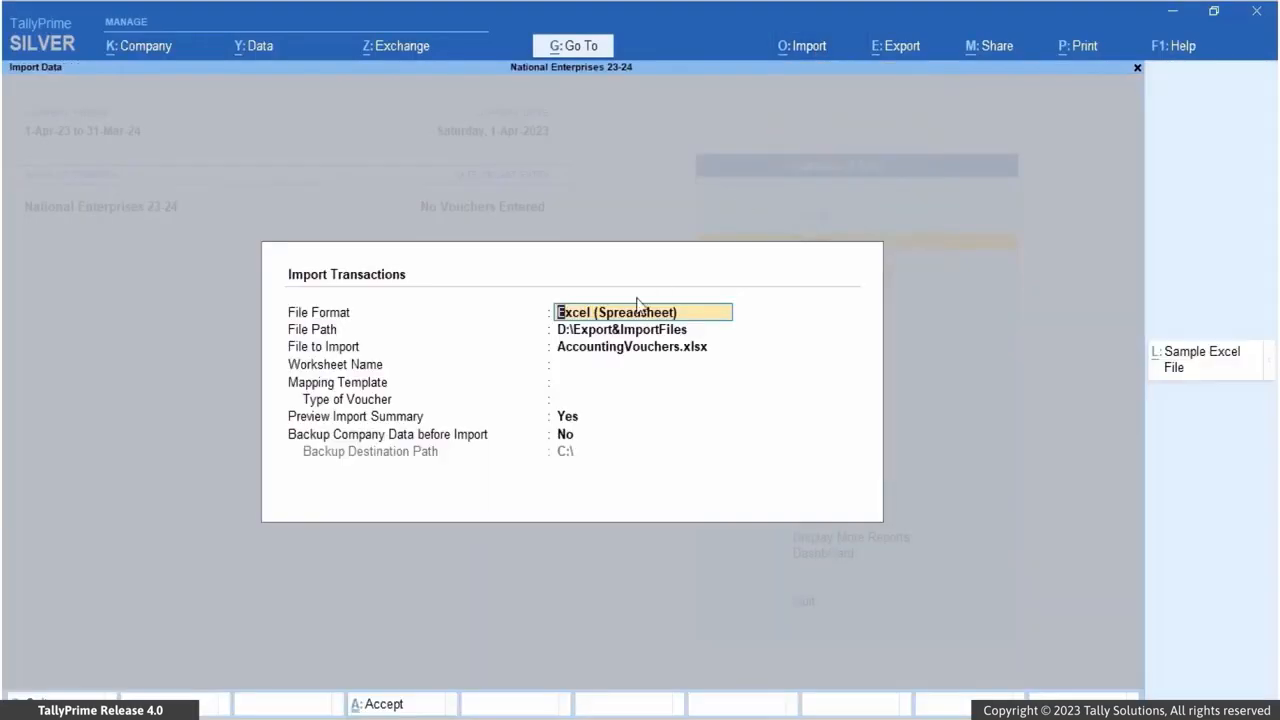
{"action": "key", "text": "Return"}
{"action": "key", "text": "Return"}
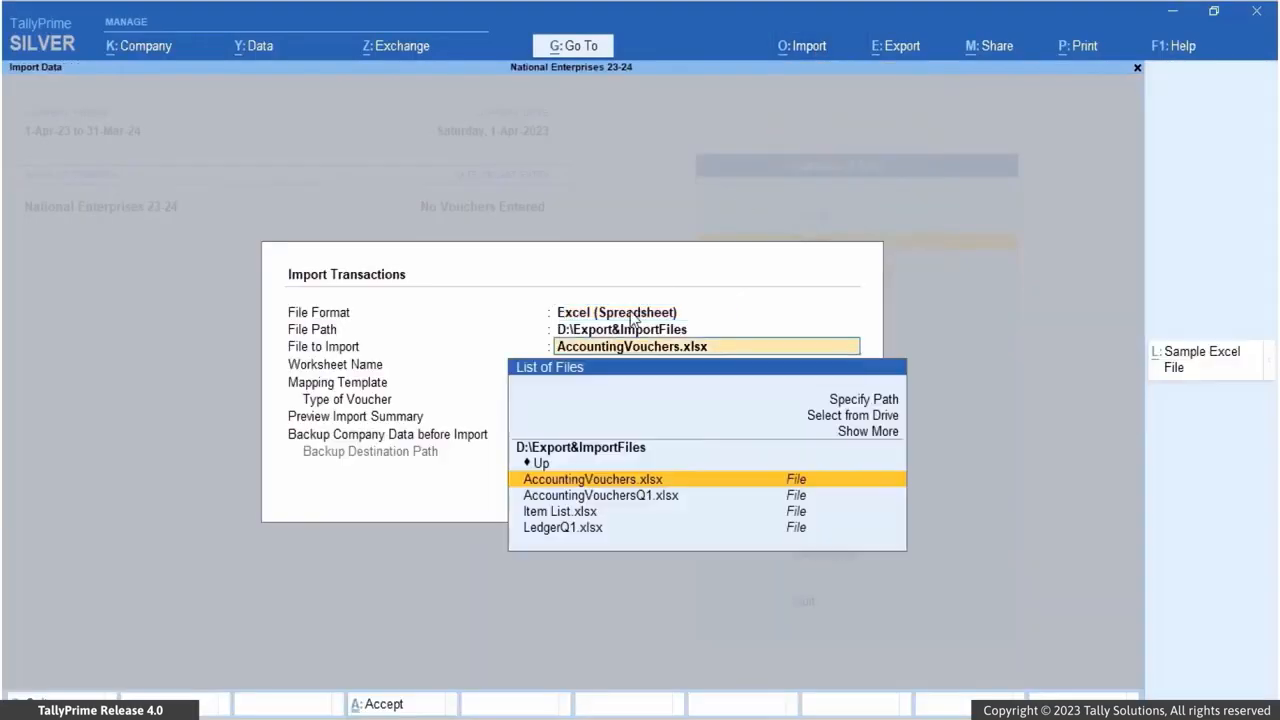
{"action": "left_click", "coordinate": [603, 480]}
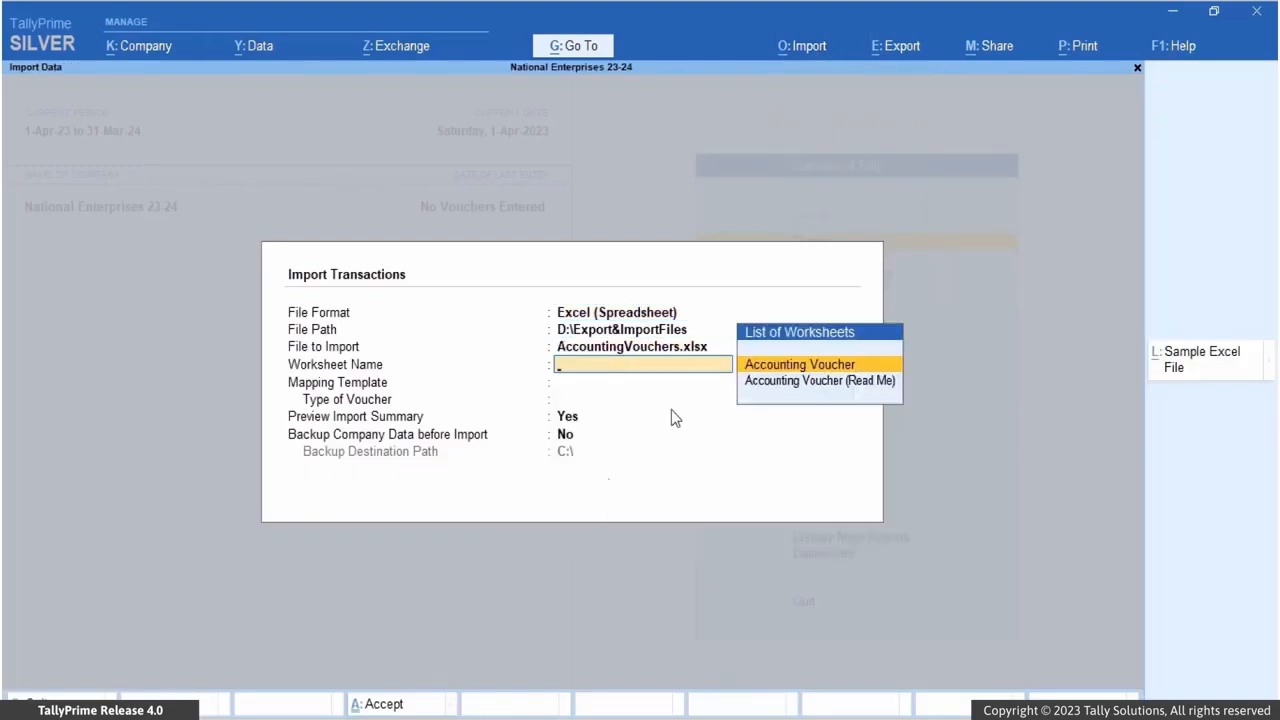
Set the worksheet to Accounting Voucher and the mapping template to Default Template, and import the vouchers from the preview summary.
{"action": "left_click", "coordinate": [755, 366]}
{"action": "left_click", "coordinate": [757, 382]}
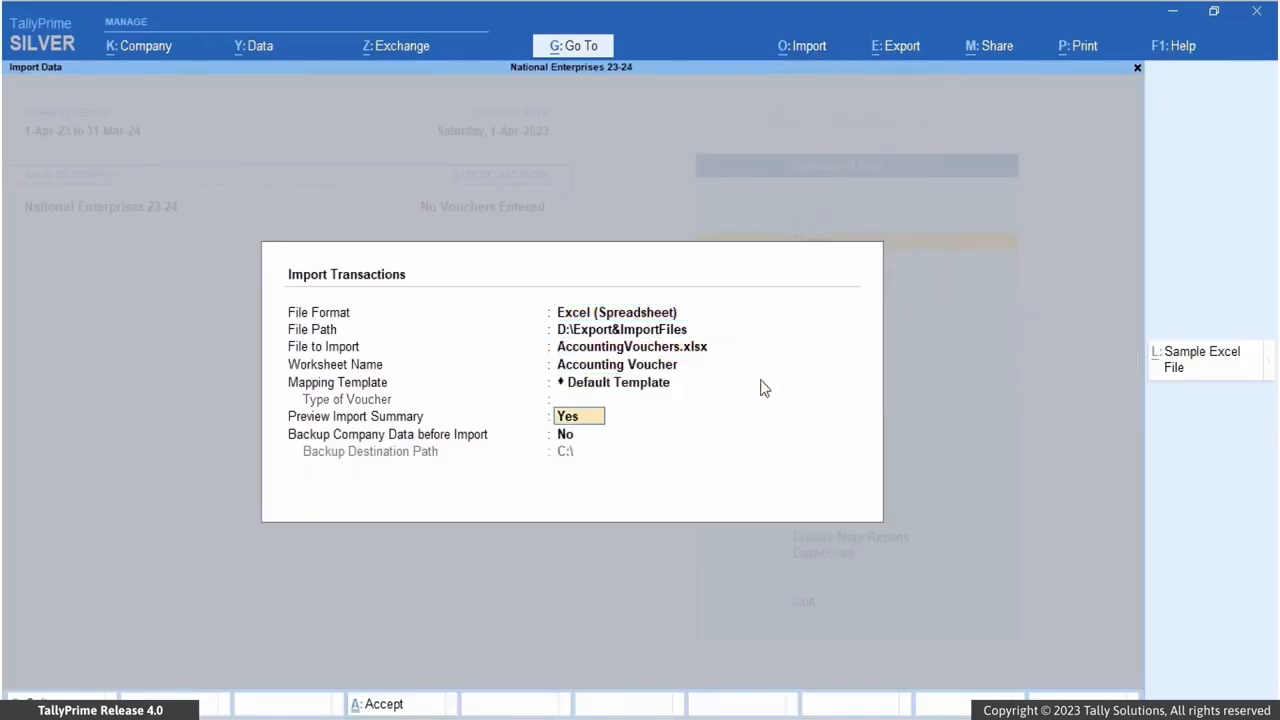
{"action": "key", "text": "Return"}
{"action": "key", "text": "Return"}
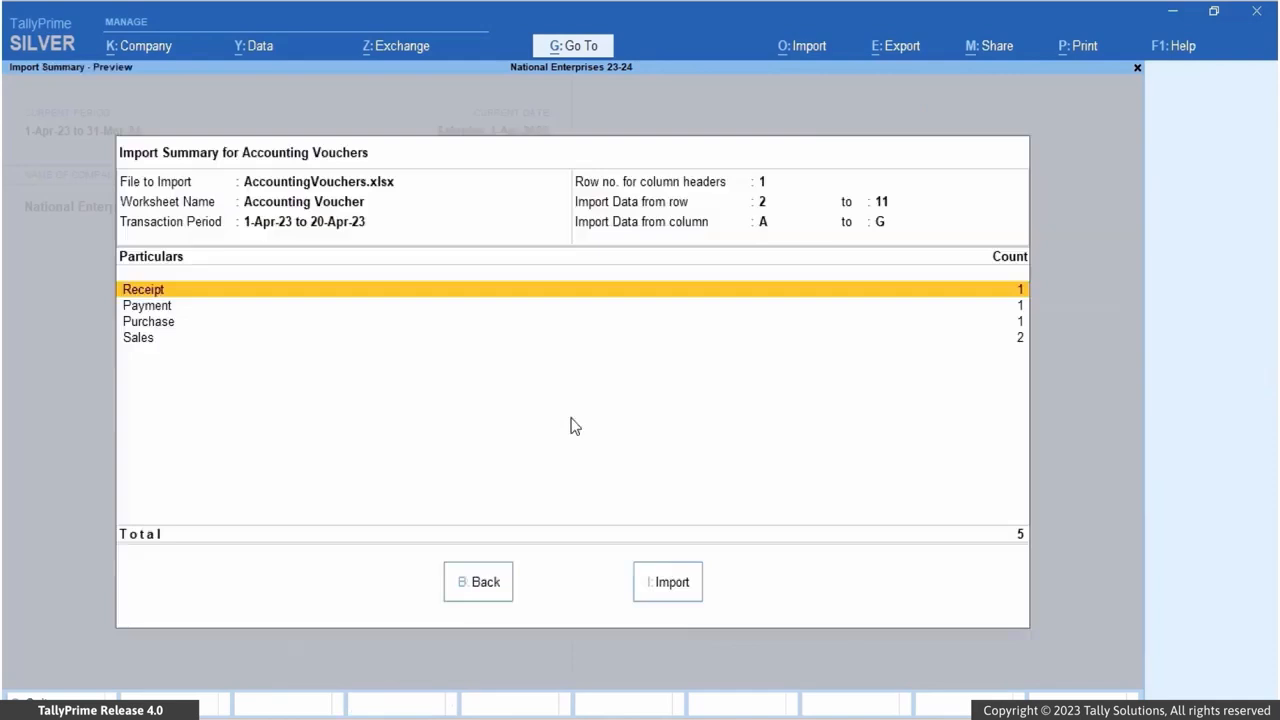
{"action": "left_click", "coordinate": [672, 583]}
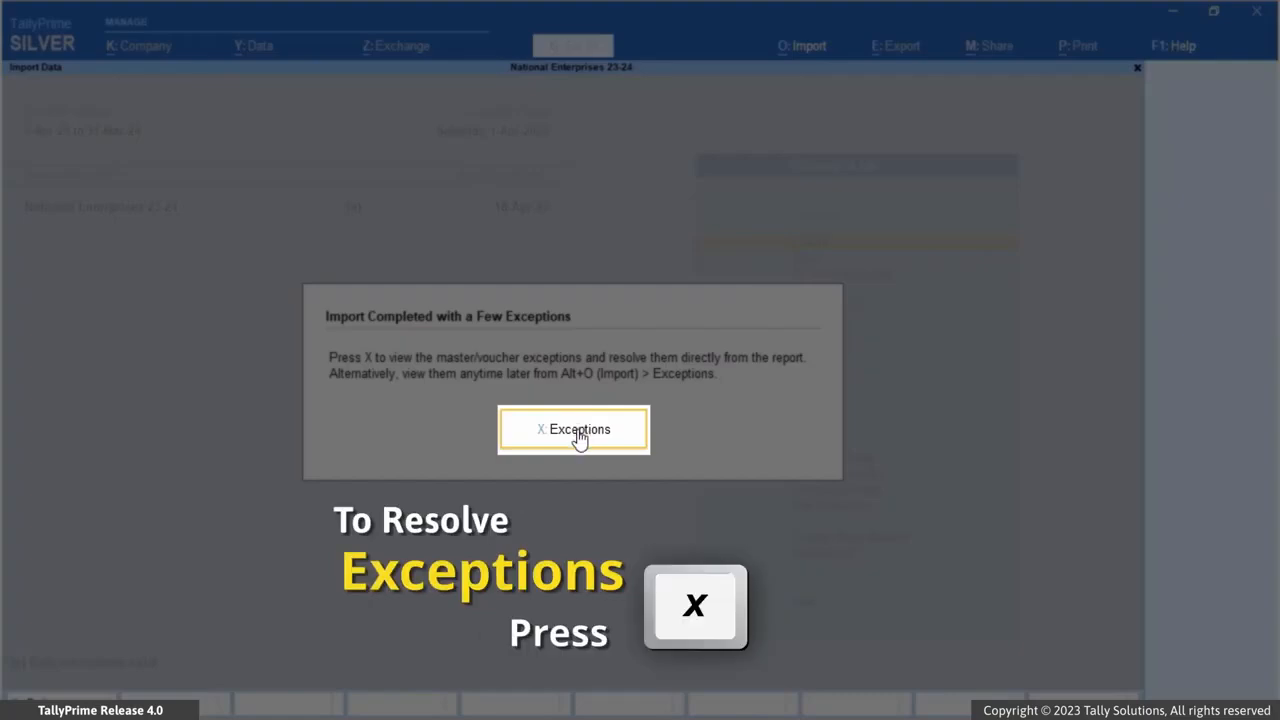
View the import exceptions and drill down from the missing referenced master exception to the missing ledger's name.
{"action": "key", "text": "x"}
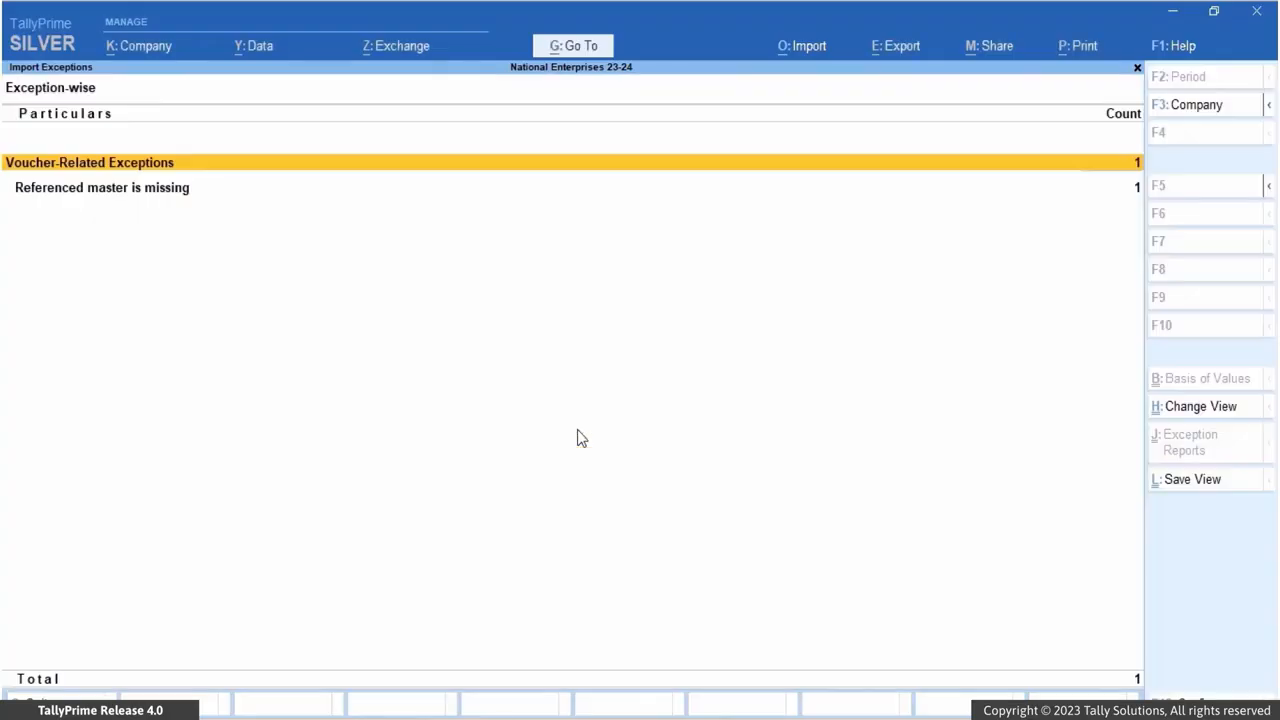
{"action": "double_click", "coordinate": [592, 187]}
{"action": "left_click", "coordinate": [589, 204]}
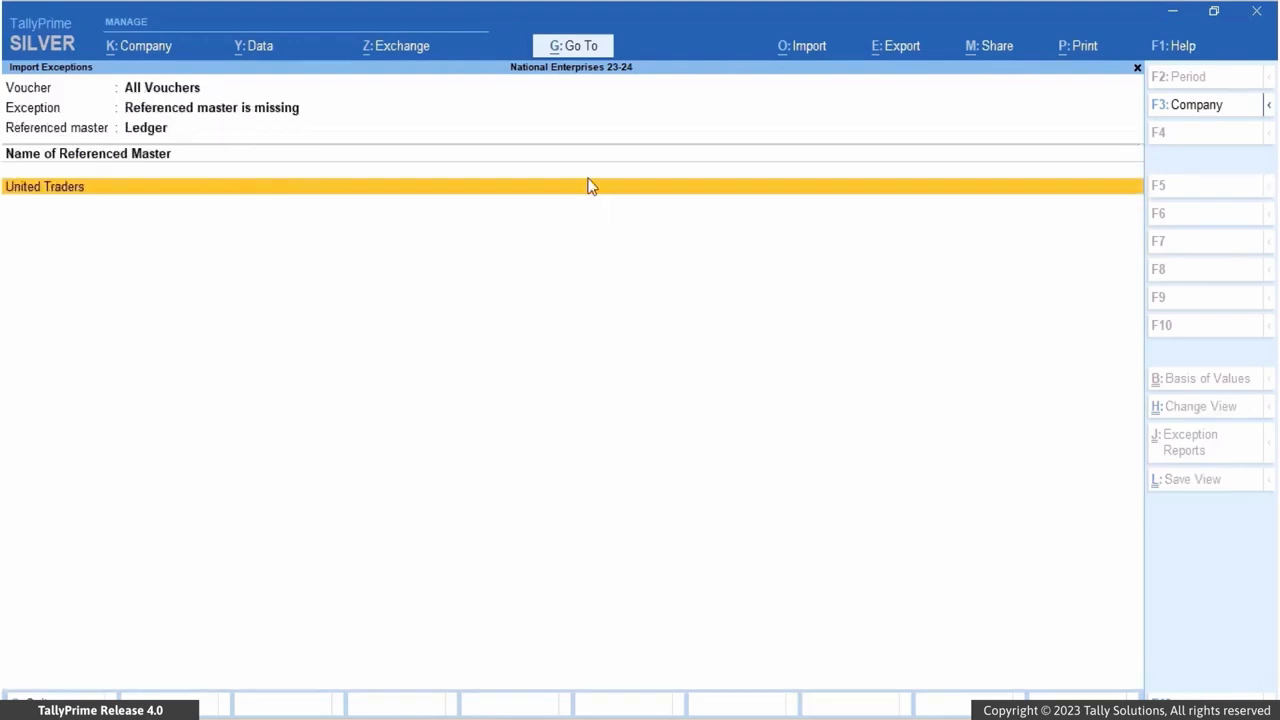
Create the missing United Traders ledger under Sundry Debtors, save it and close the list of missing ledgers.
{"action": "left_click", "coordinate": [582, 191]}
{"action": "left_click", "coordinate": [323, 220]}
{"action": "type", "text": "S"}
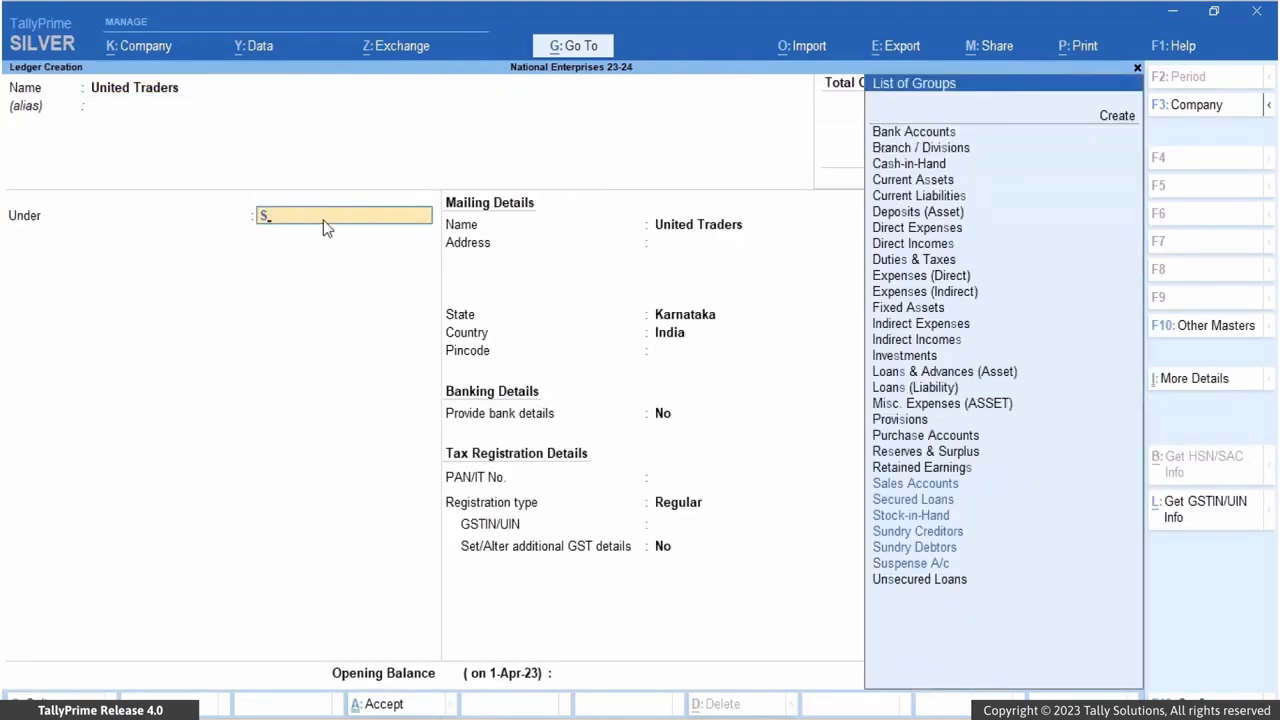
{"action": "type", "text": "un"}
{"action": "key", "text": "Down"}
{"action": "key", "text": "Return"}
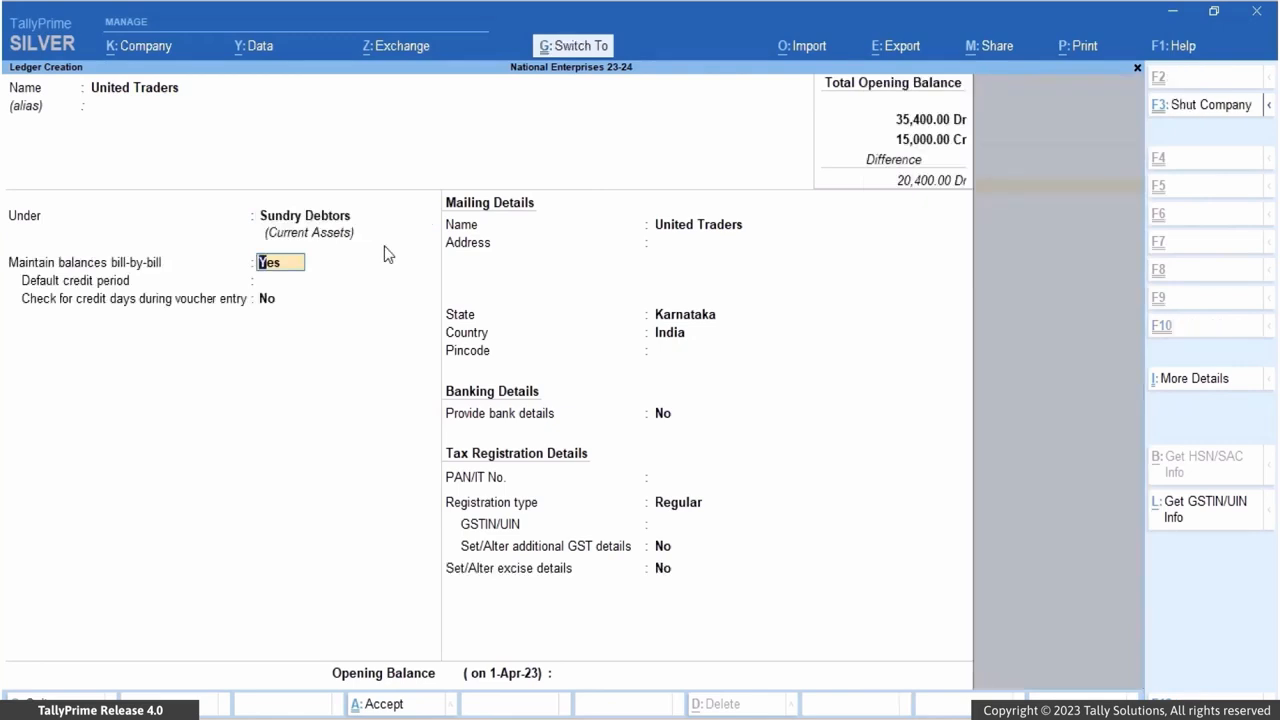
{"action": "key", "text": "ctrl+a"}
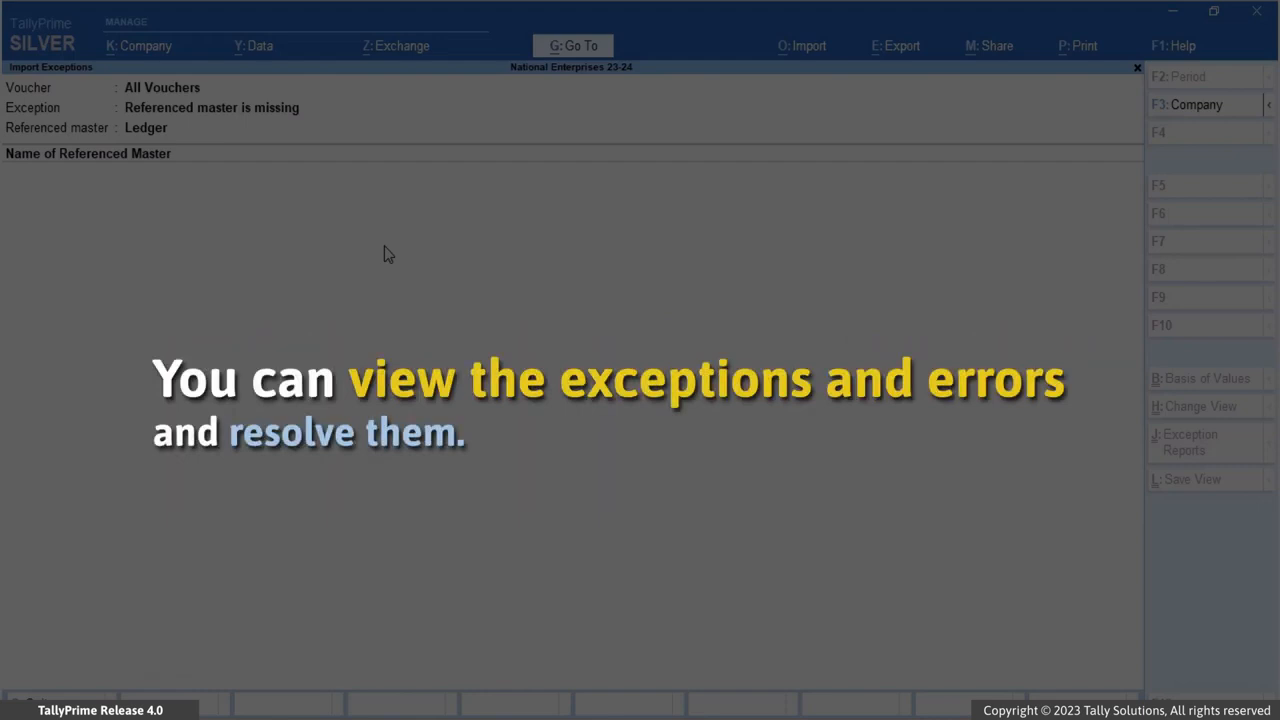
{"action": "key", "text": "Escape"}
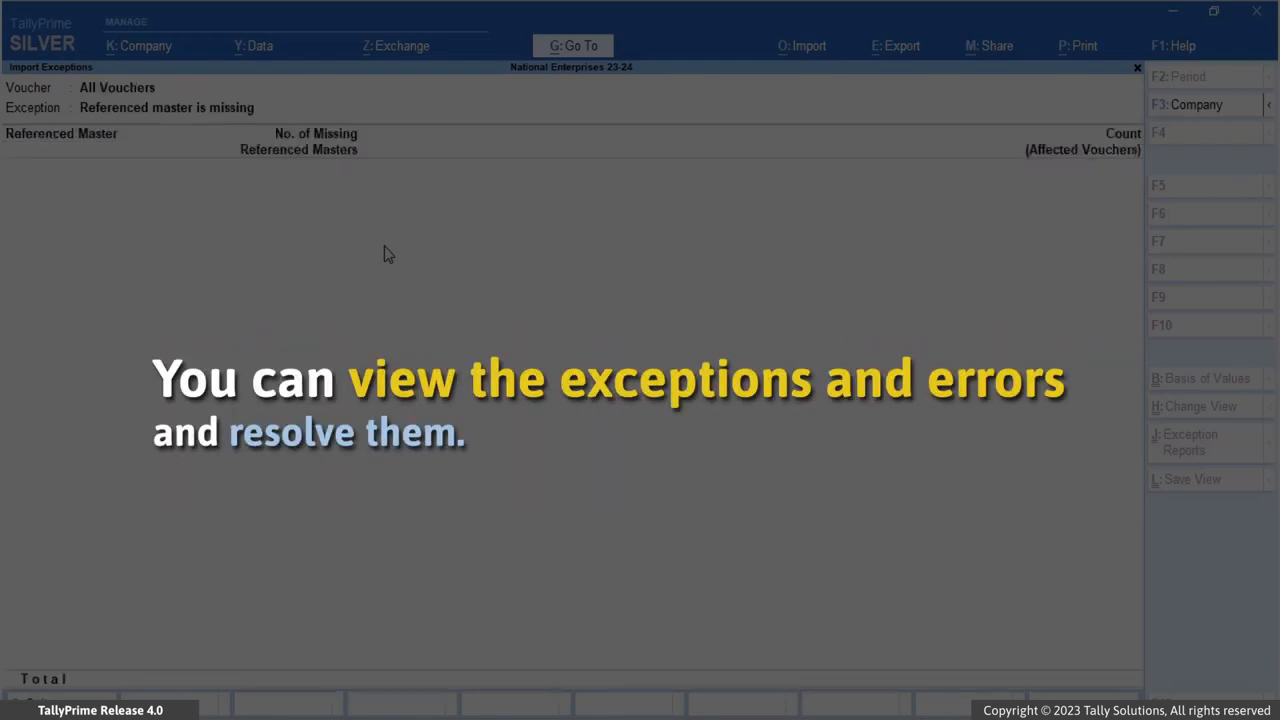